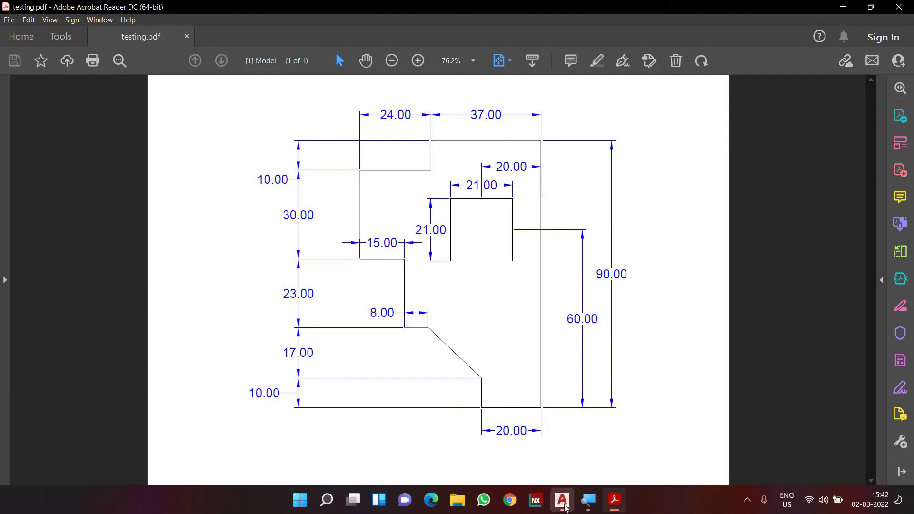
Switch to AutoCAD and create a new blank drawing
click(563, 504)
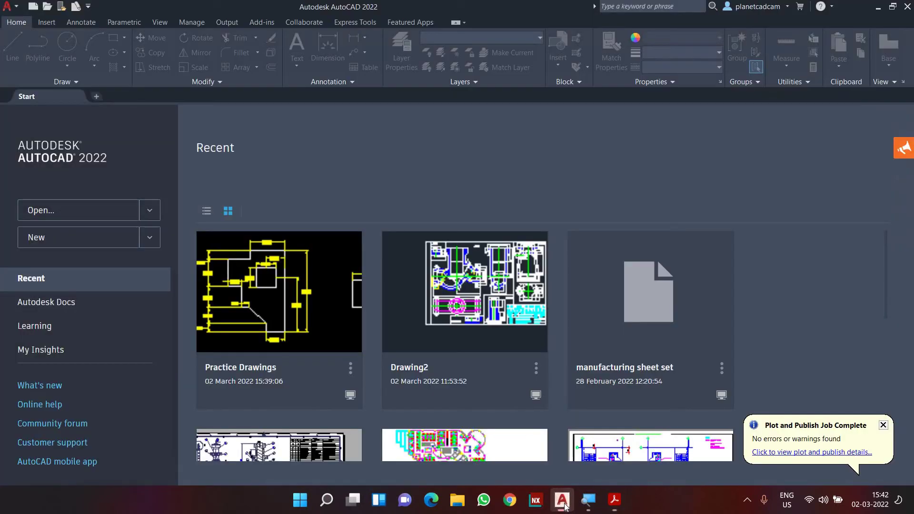
click(36, 8)
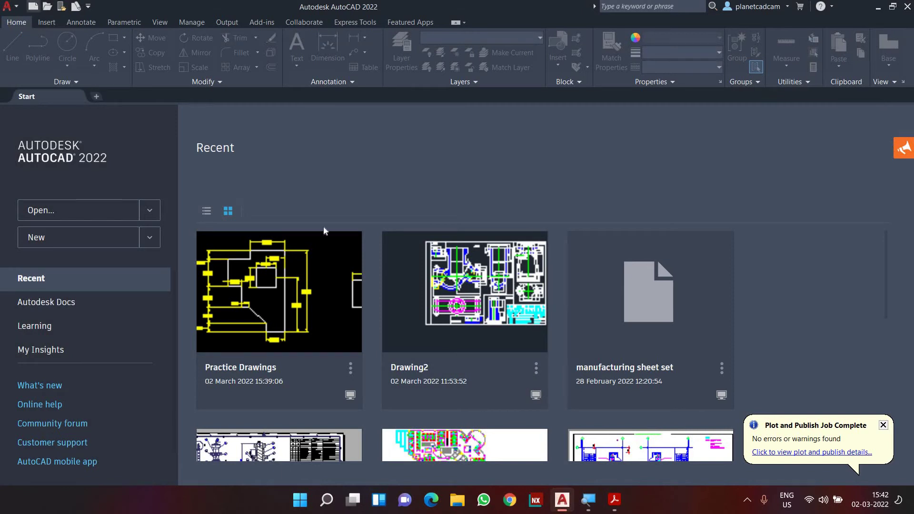
key(Return)
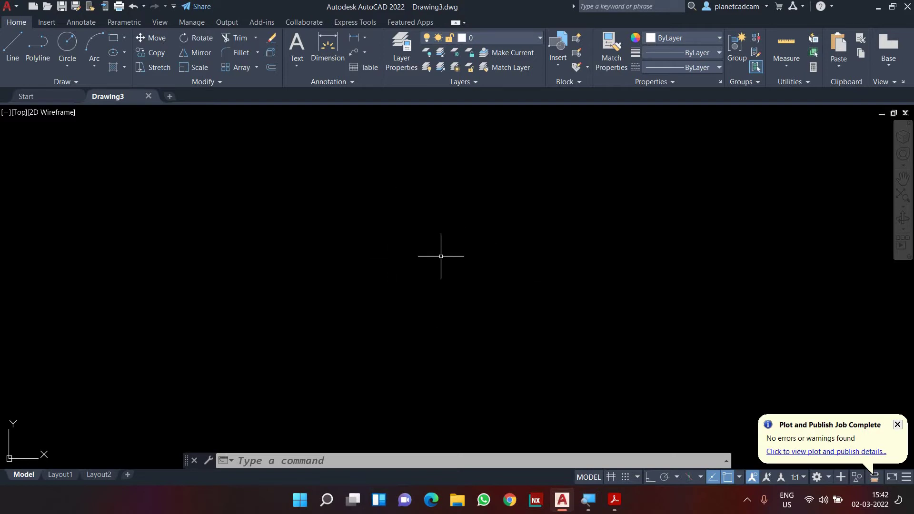
text(er)
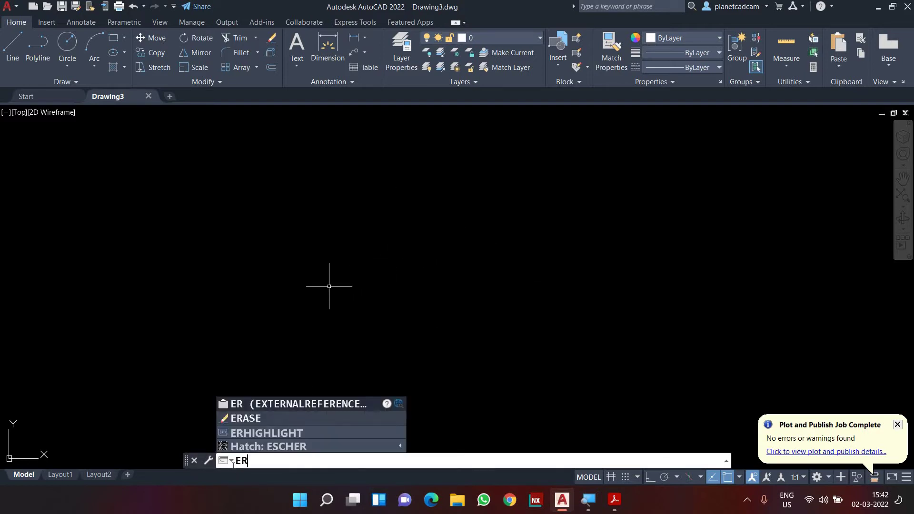
key(Escape)
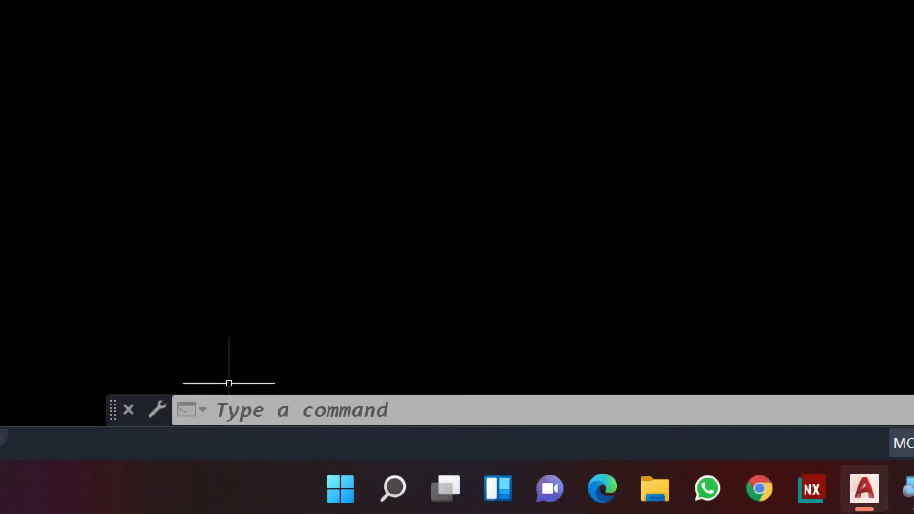
text(er)
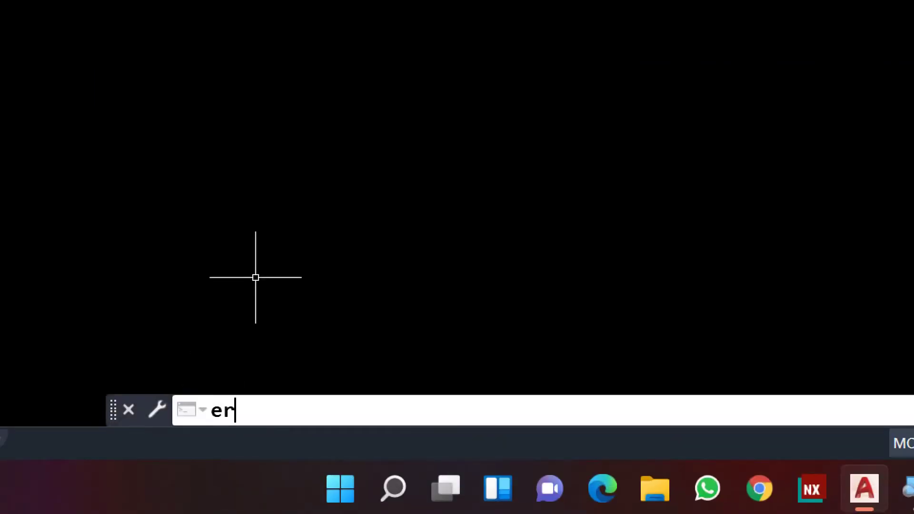
key(BackSpace)
key(BackSpace)
text(xr)
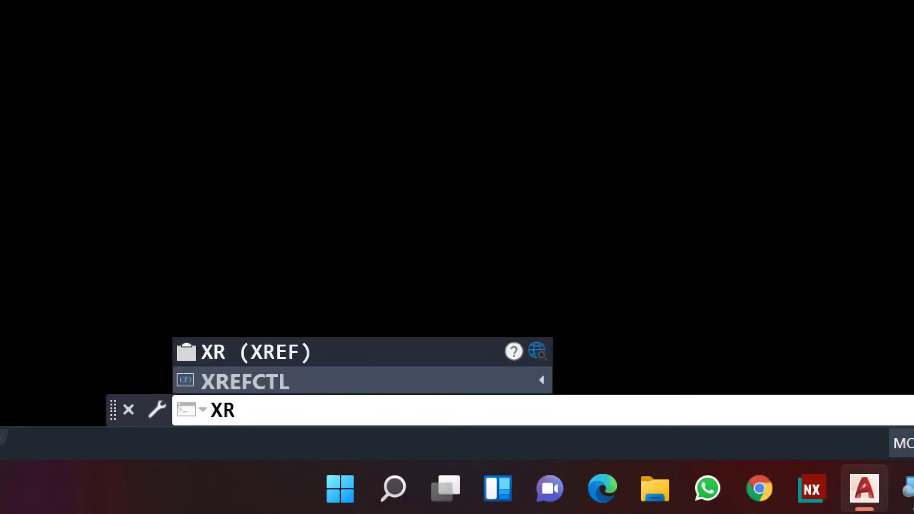
key(BackSpace)
key(BackSpace)
text(x)
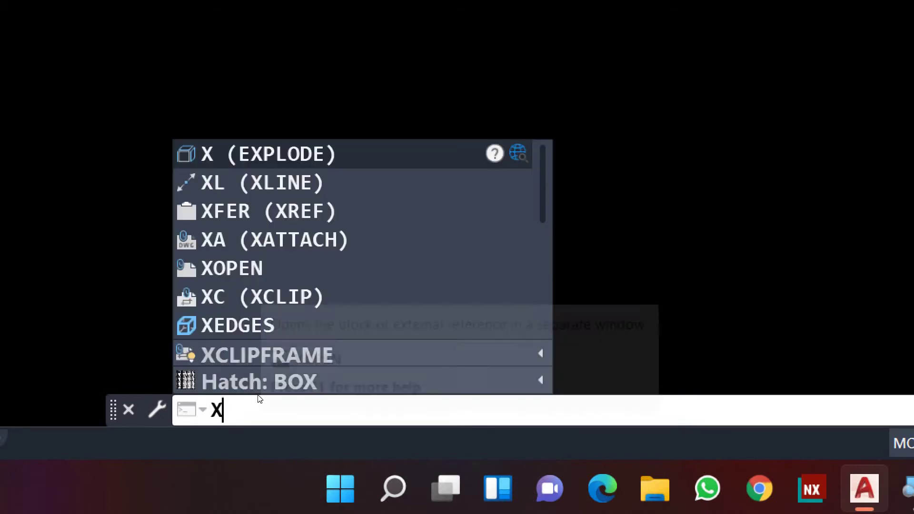
text(ref)
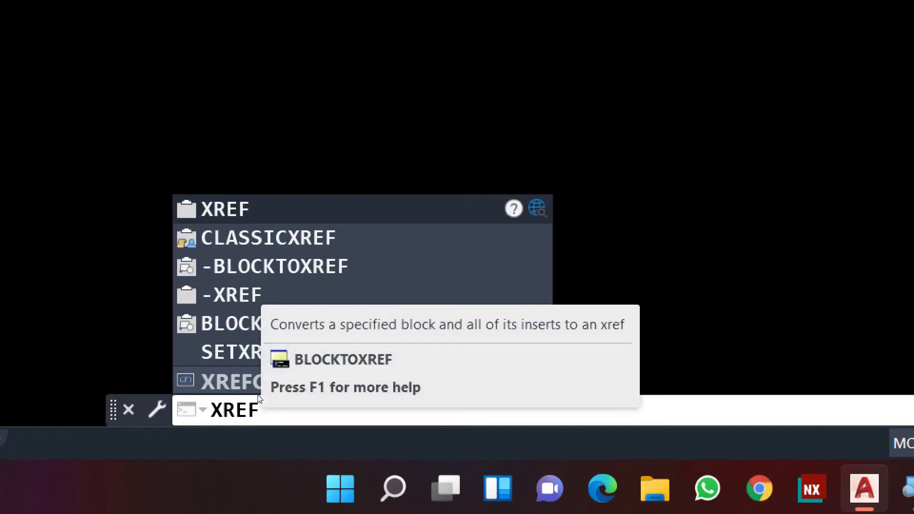
key(BackSpace)
key(BackSpace)
key(BackSpace)
key(BackSpace)
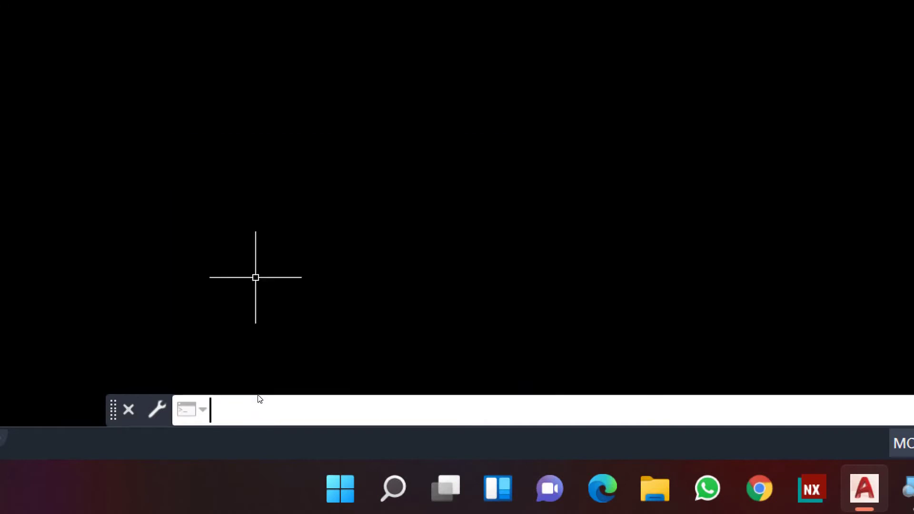
Open the External References palette with the ER command and move it toward the middle of the drawing area
text(er)
key(Return)
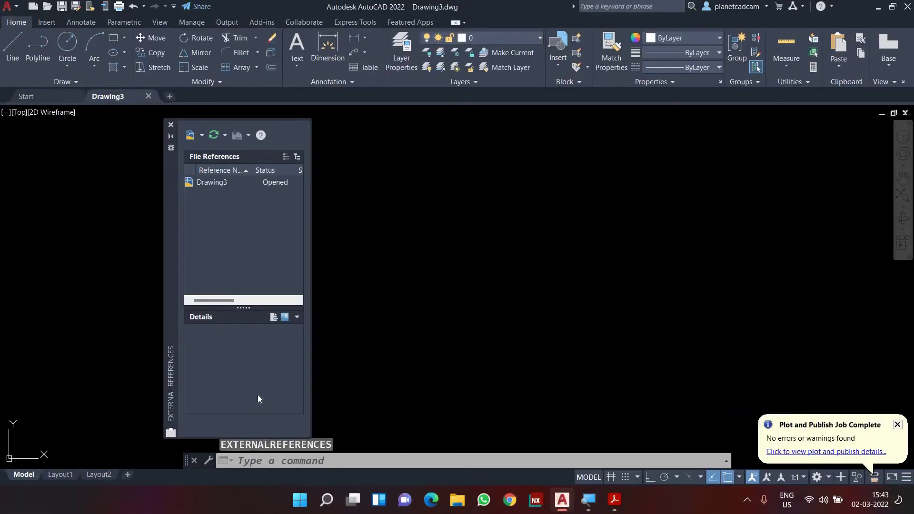
drag(172, 319, 370, 324)
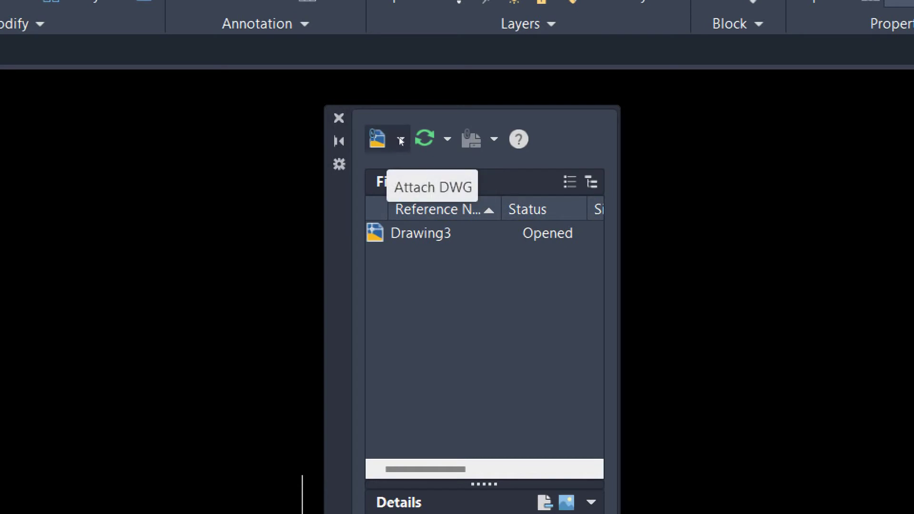
Choose the PDF file testing from the Documents folder as the PDF reference to attach
click(400, 139)
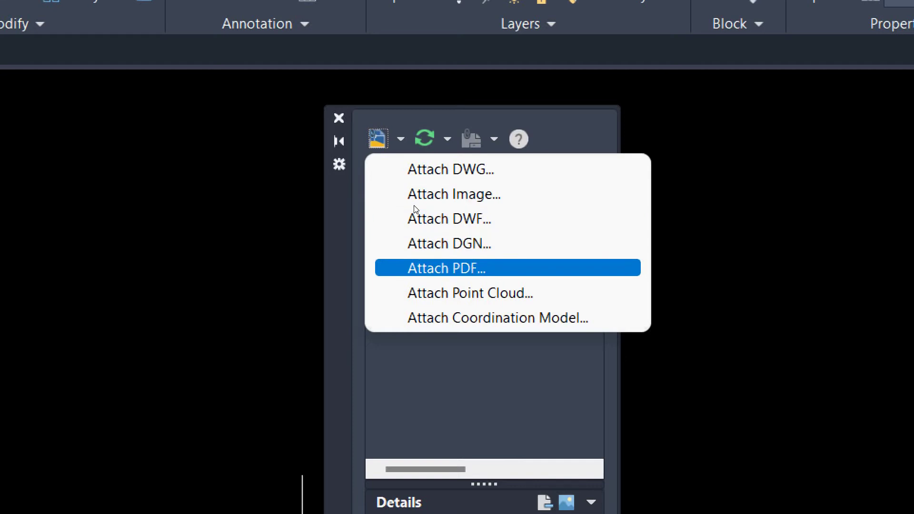
key(Return)
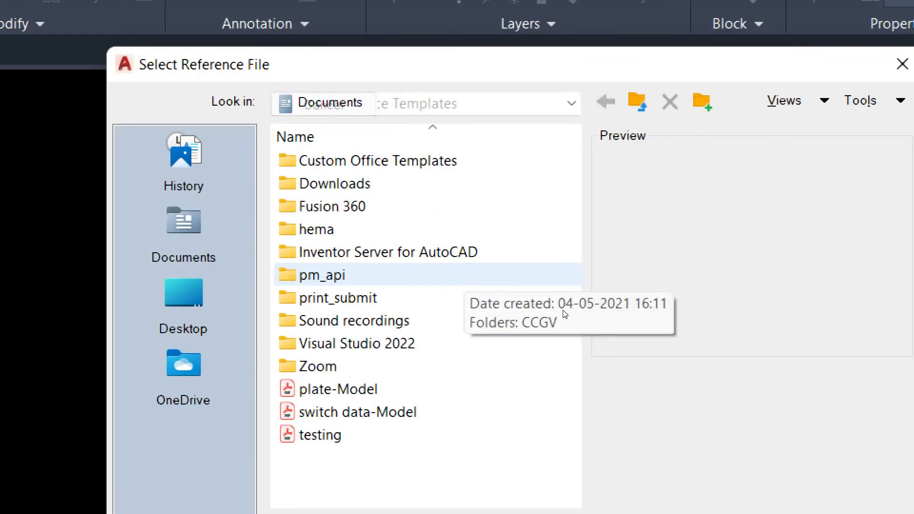
key(Up)
key(Up)
key(Up)
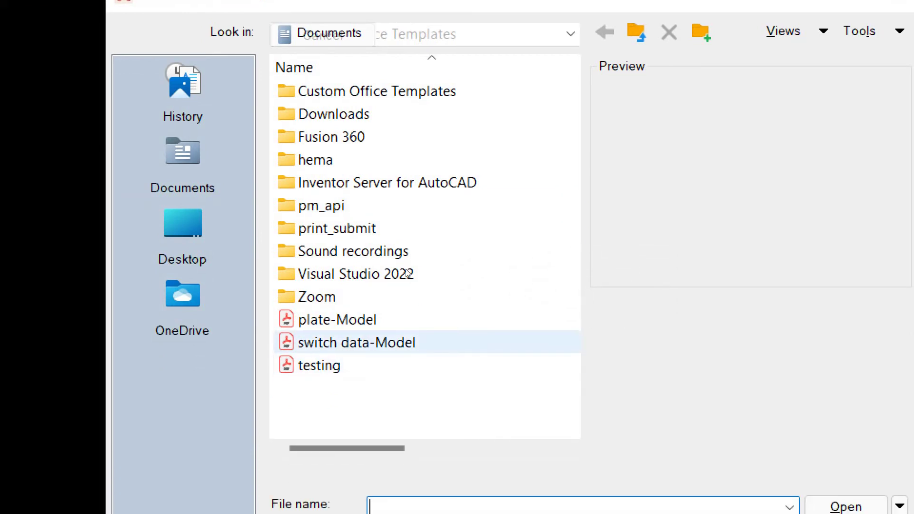
key(Down)
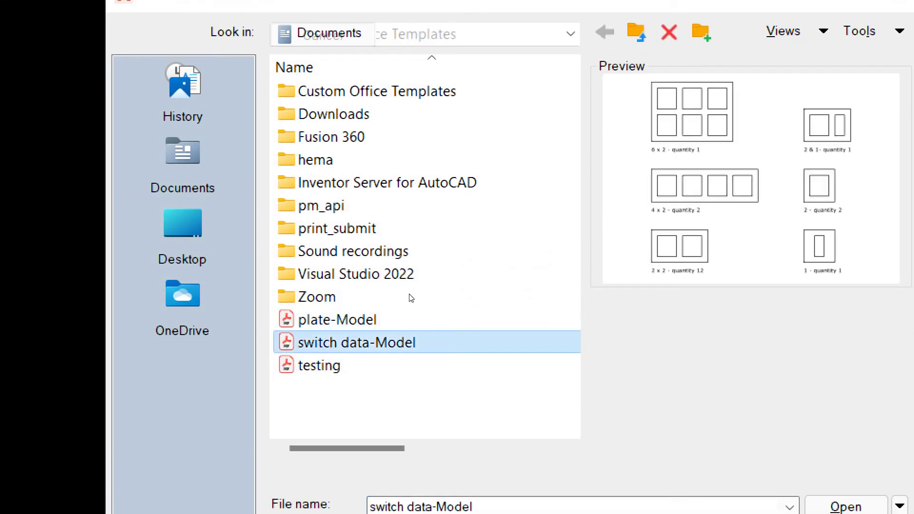
key(Down)
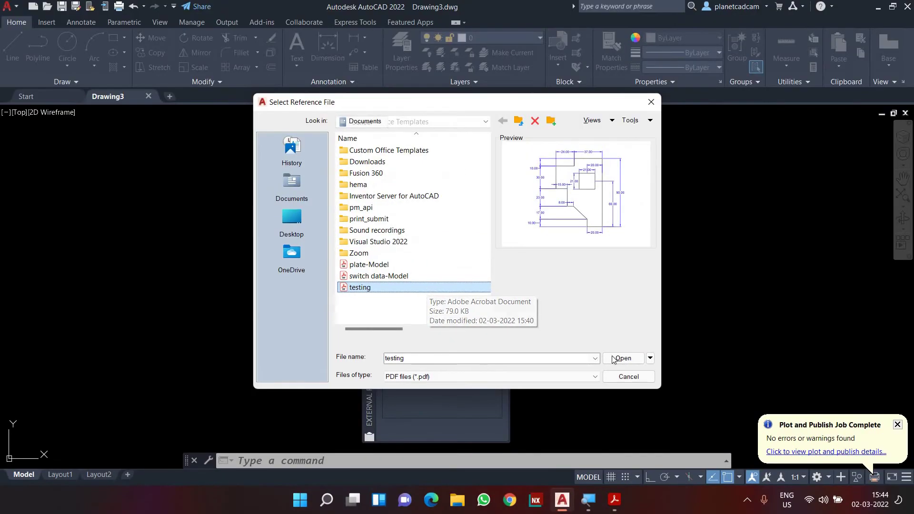
click(621, 358)
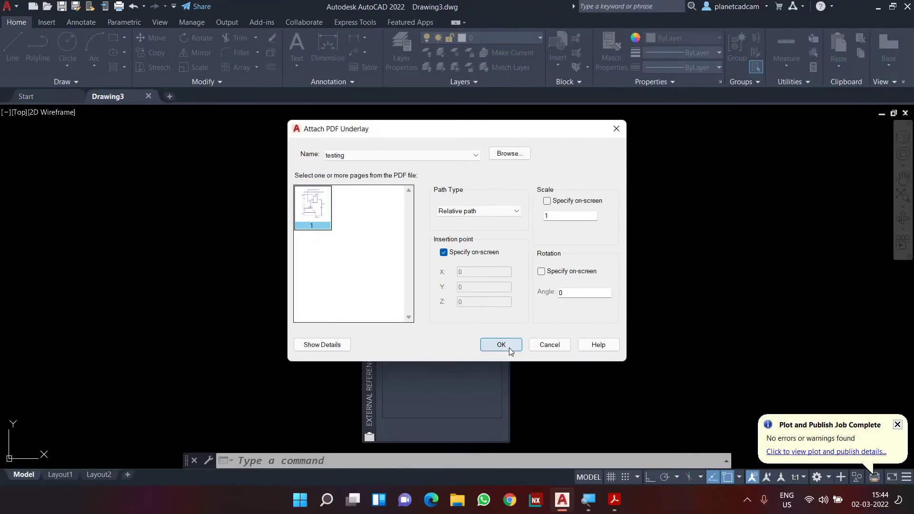
Place the testing PDF underlay in empty model space at scale 1 and rotation 0, and close the External References palette
click(501, 345)
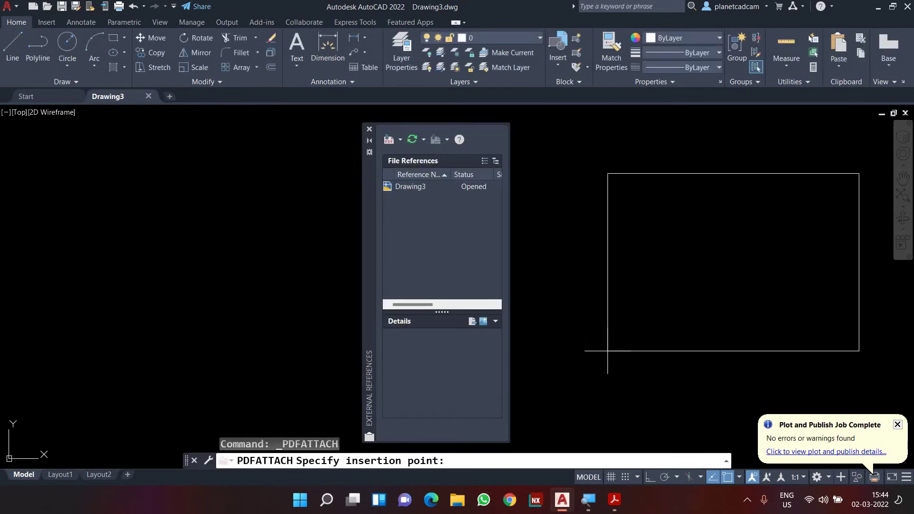
click(583, 349)
scroll(731, 260, up, 2)
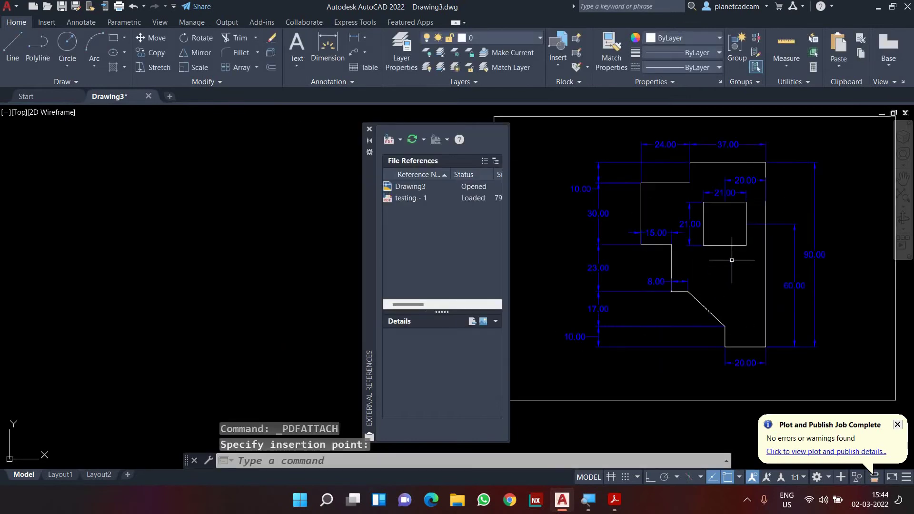
scroll(732, 259, down, 2)
mouse_move(731, 260)
middle_down()
mouse_move(718, 261)
mouse_move(708, 245)
mouse_move(589, 237)
mouse_move(543, 250)
middle_up()
click(370, 130)
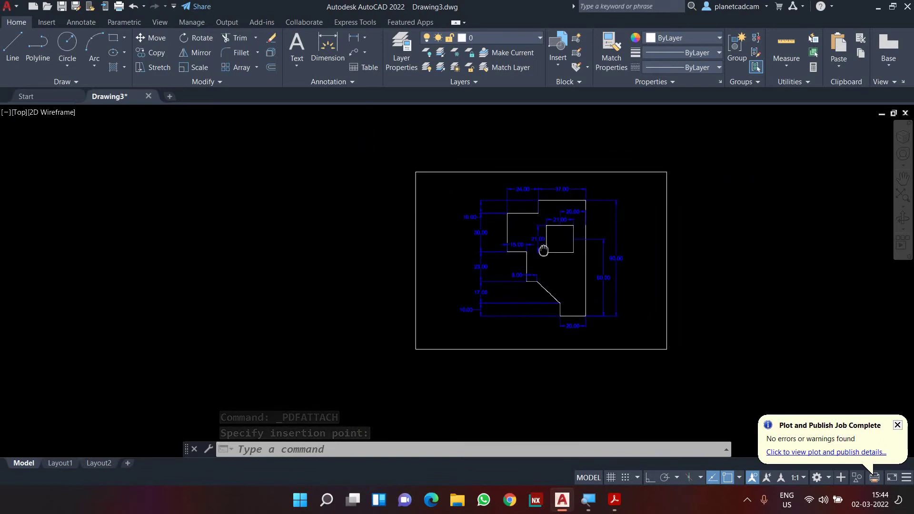
Examine the attached PDF underlay's dimensions and check whether its lines can be selected individually
scroll(552, 183, up, 5)
middle_drag(530, 204, 532, 345)
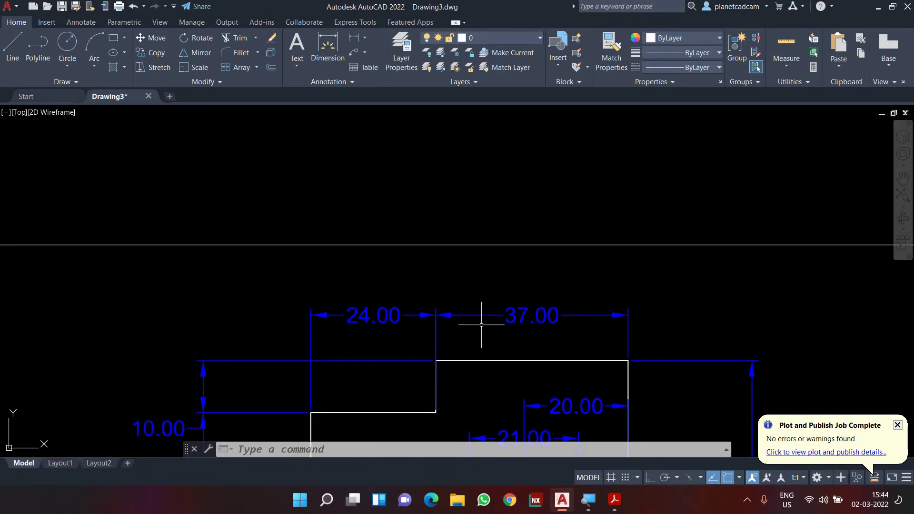
scroll(500, 304, down, 2)
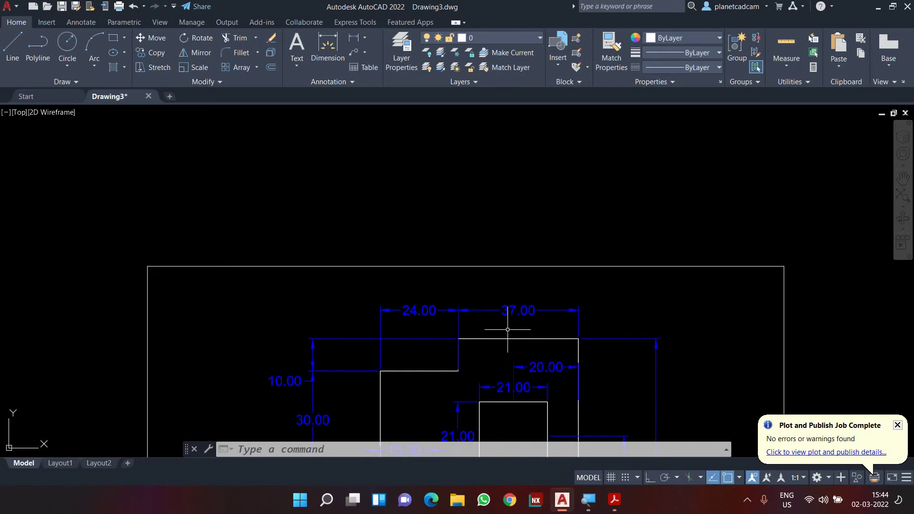
scroll(507, 330, down, 3)
middle_drag(491, 356, 506, 215)
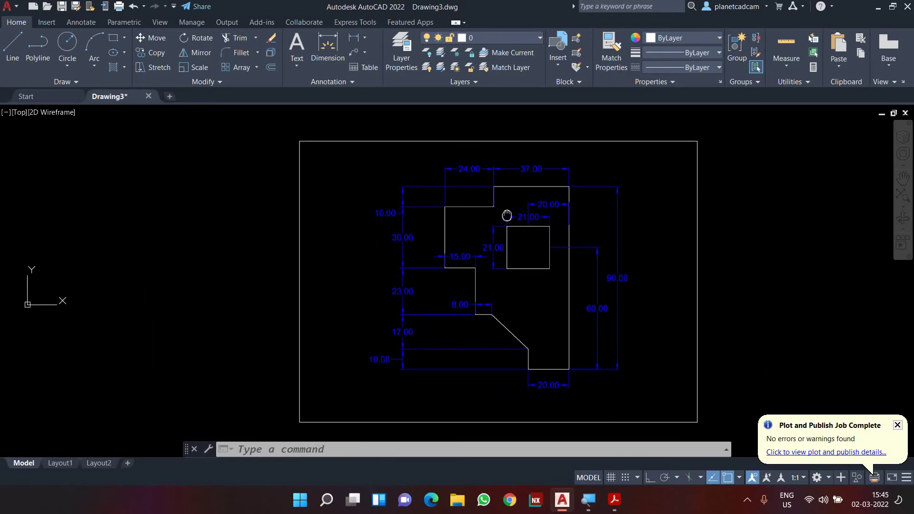
click(770, 284)
click(683, 312)
key(Escape)
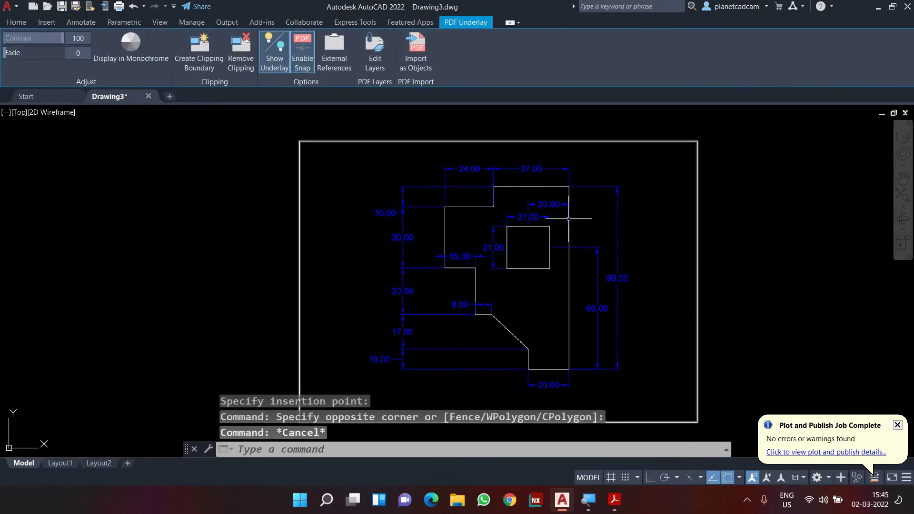
click(589, 217)
click(553, 241)
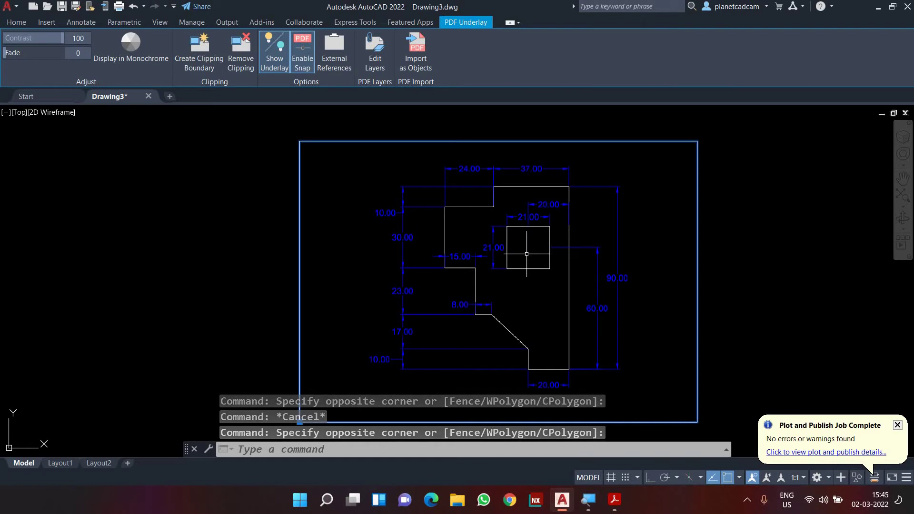
key(Escape)
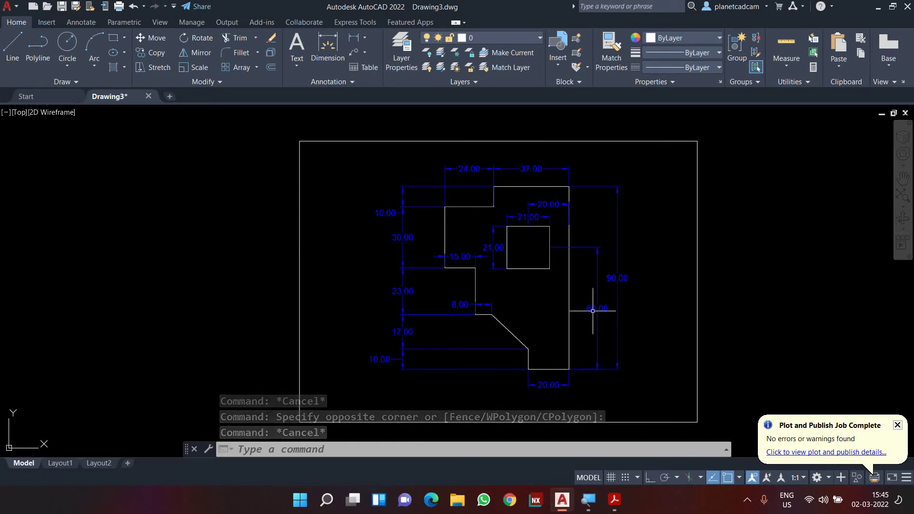
Import the whole PDF underlay as objects using the All option, and detach the underlay
scroll(639, 311, down, 2)
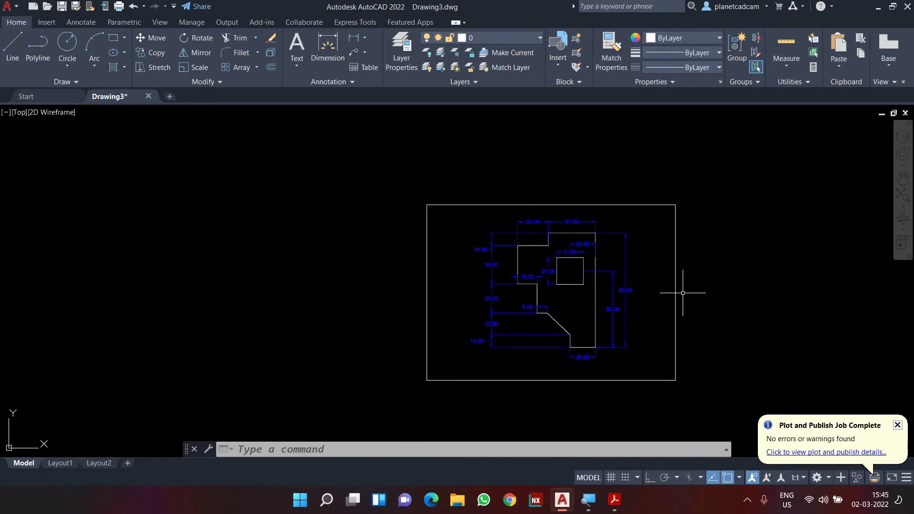
click(690, 262)
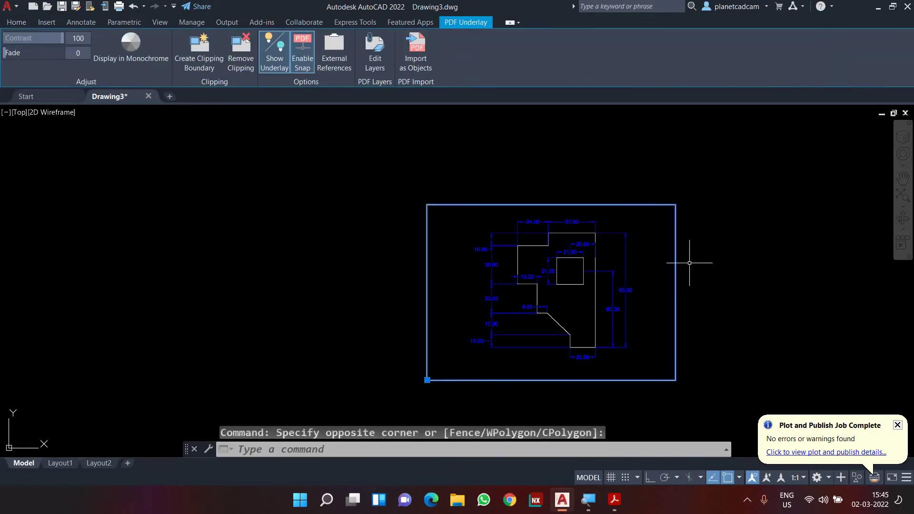
middle_drag(699, 261, 630, 258)
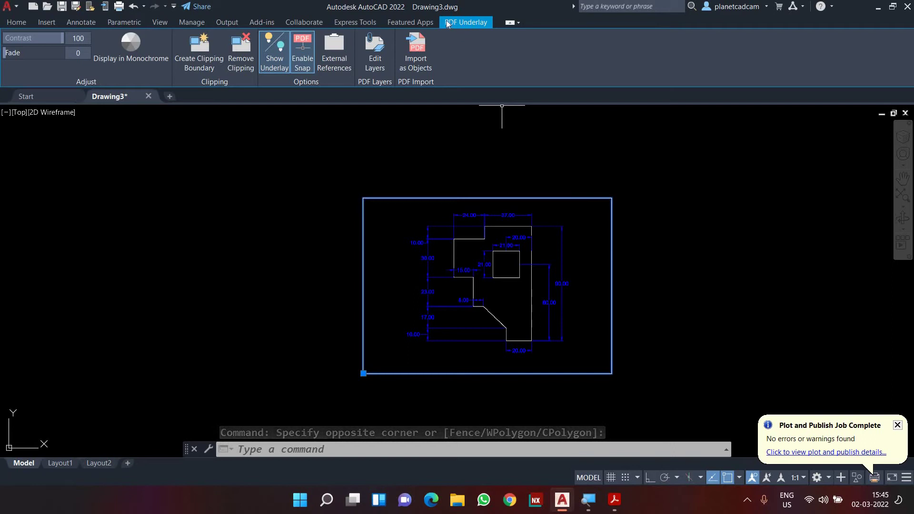
click(421, 63)
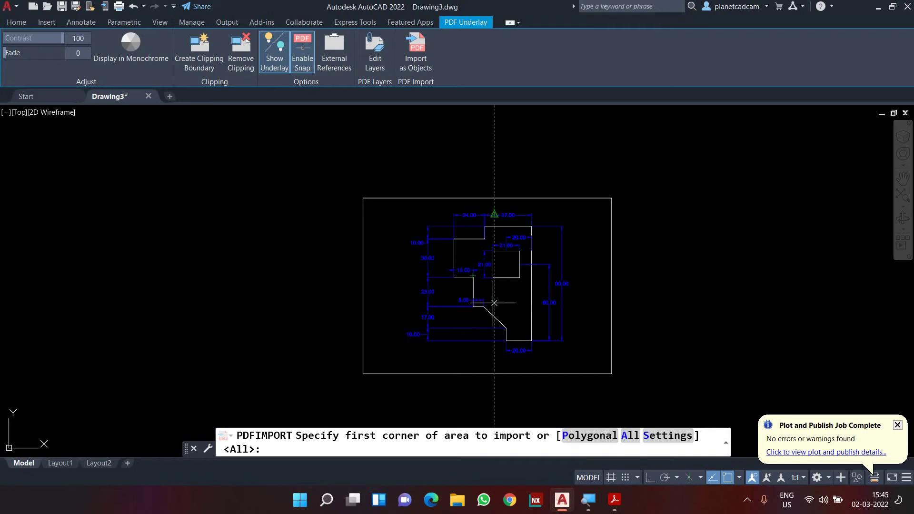
click(630, 436)
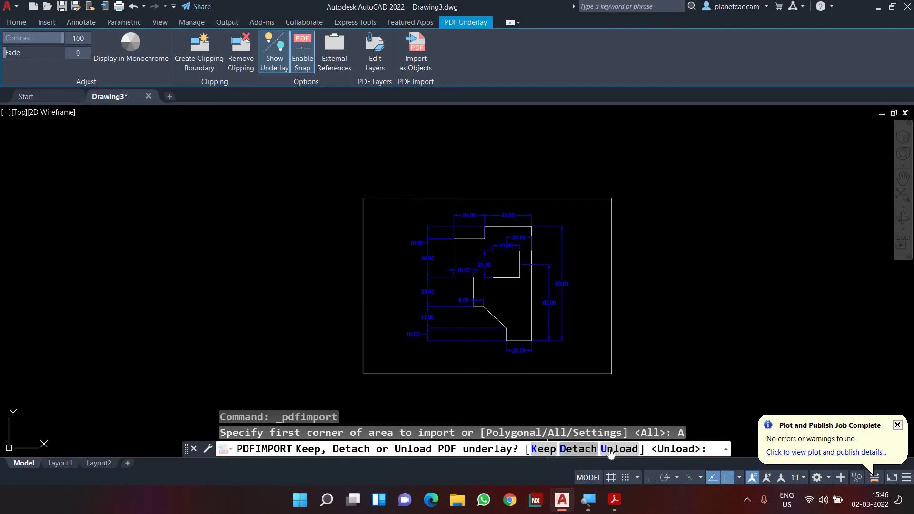
click(577, 449)
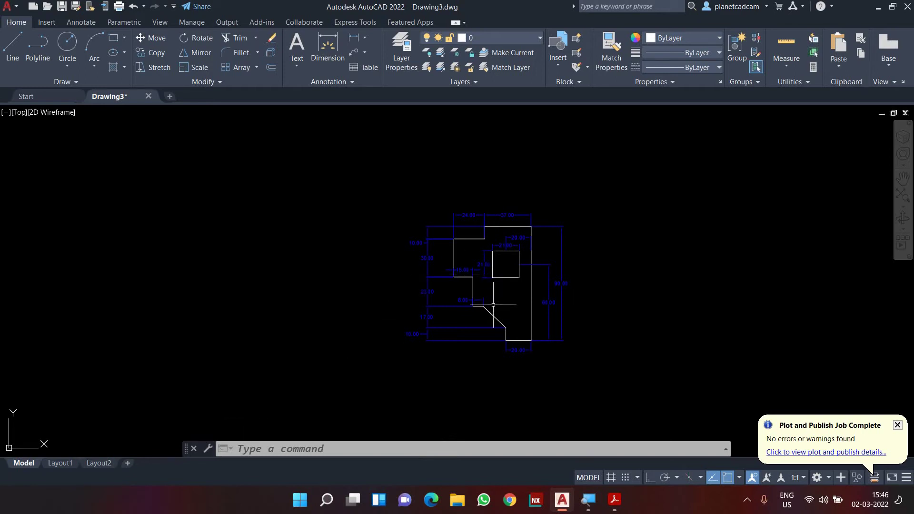
Check that the imported outline, inner square and dimension texts can be selected as separate objects, and clear the selection
scroll(474, 288, up, 2)
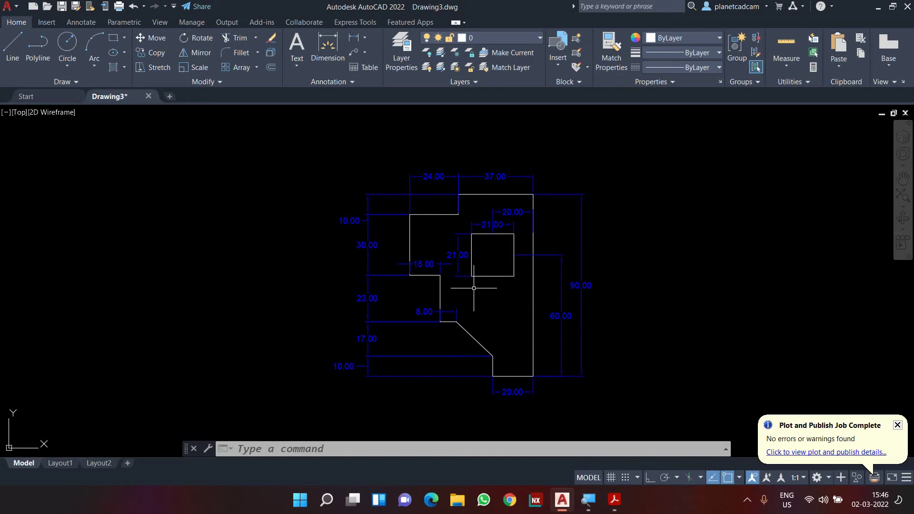
click(491, 195)
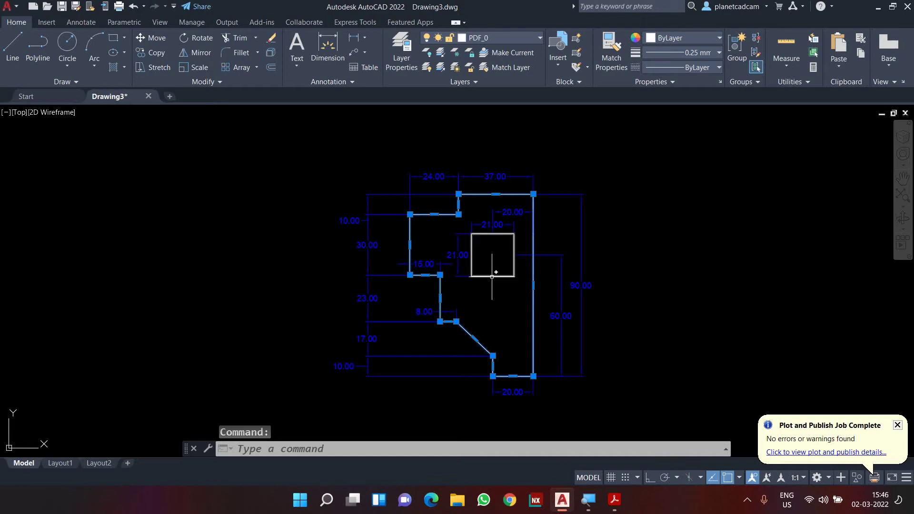
click(493, 276)
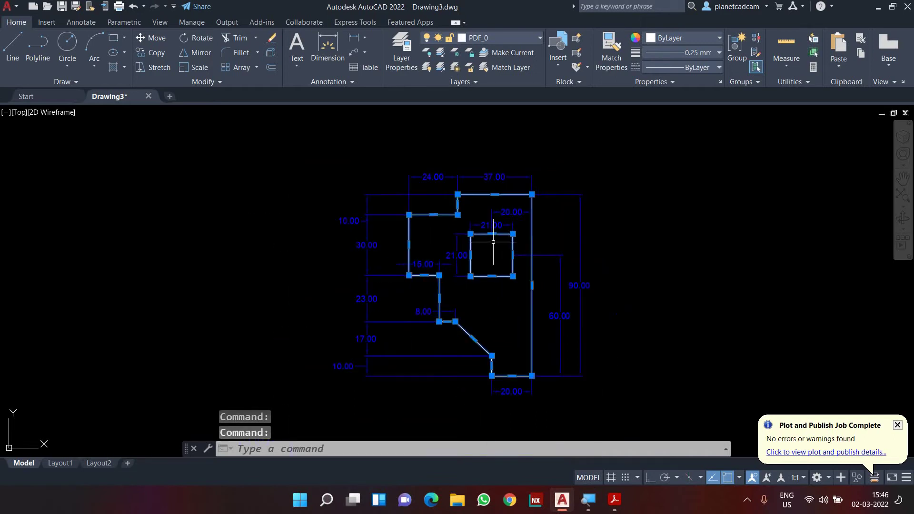
click(505, 214)
click(581, 264)
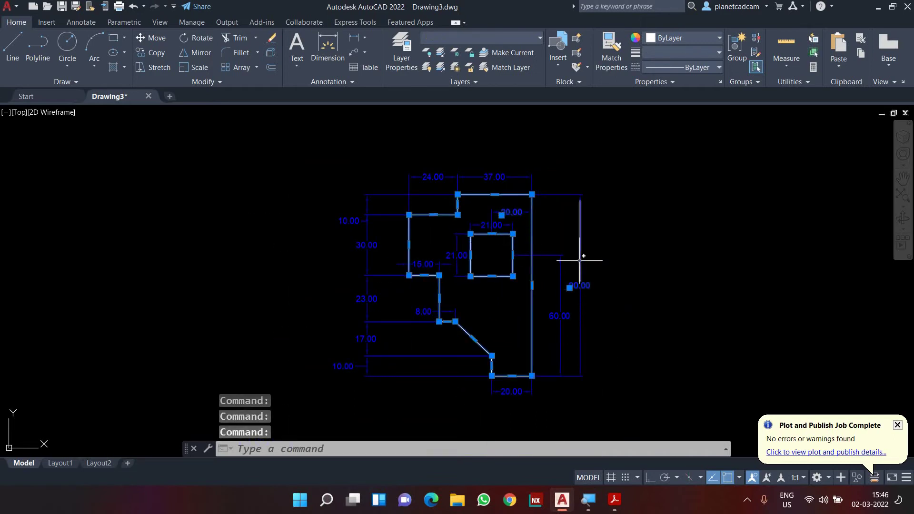
key(Escape)
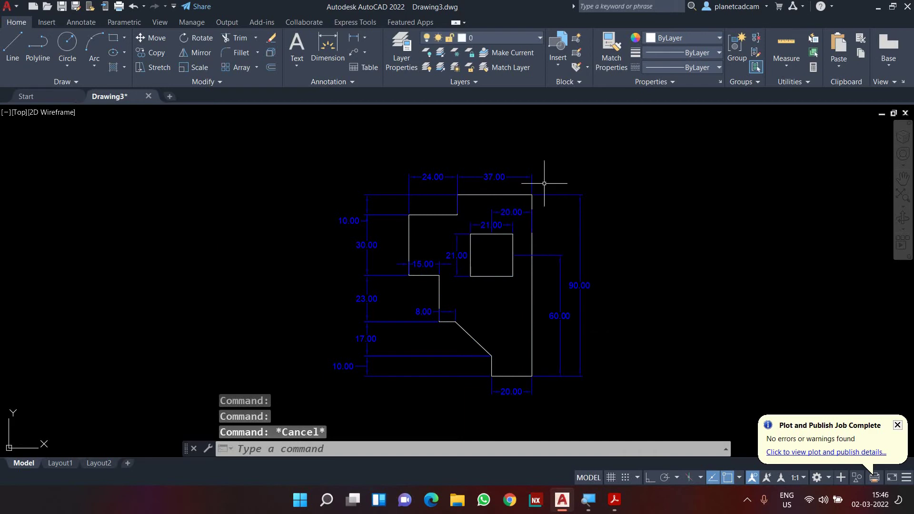
Make PDF_0 the current layer
click(522, 41)
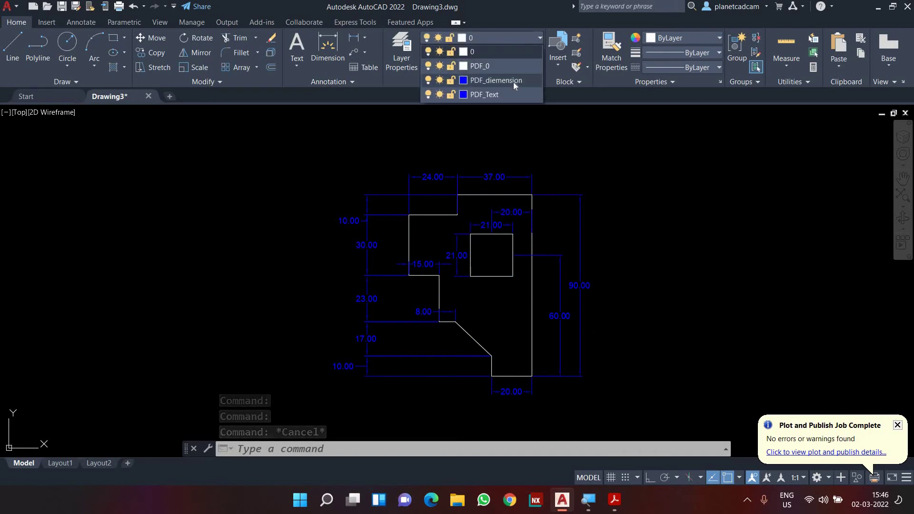
click(513, 82)
click(515, 41)
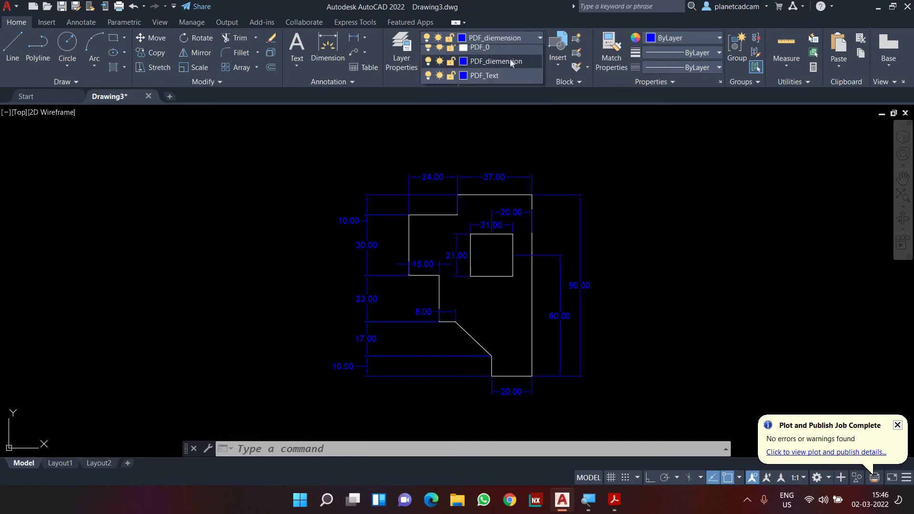
click(499, 63)
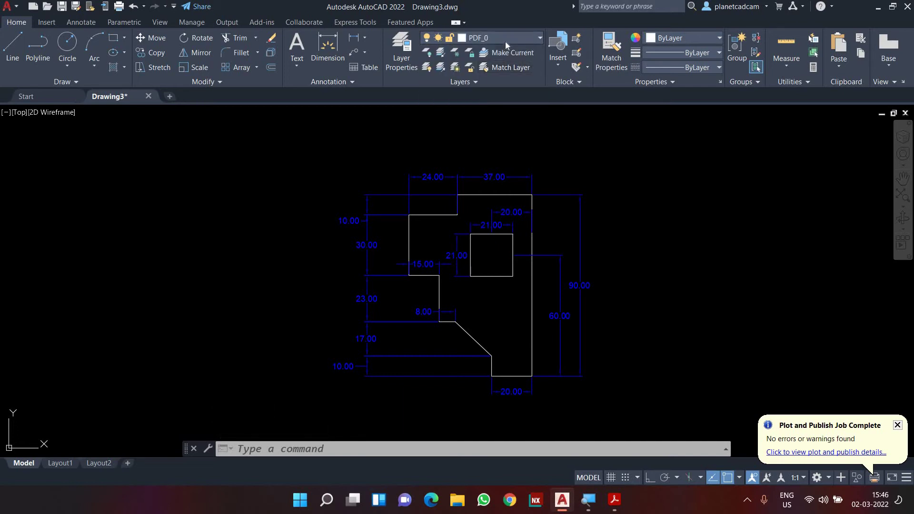
Turn the PDF_diemension and PDF_Text layers off, and turn both back on
click(505, 40)
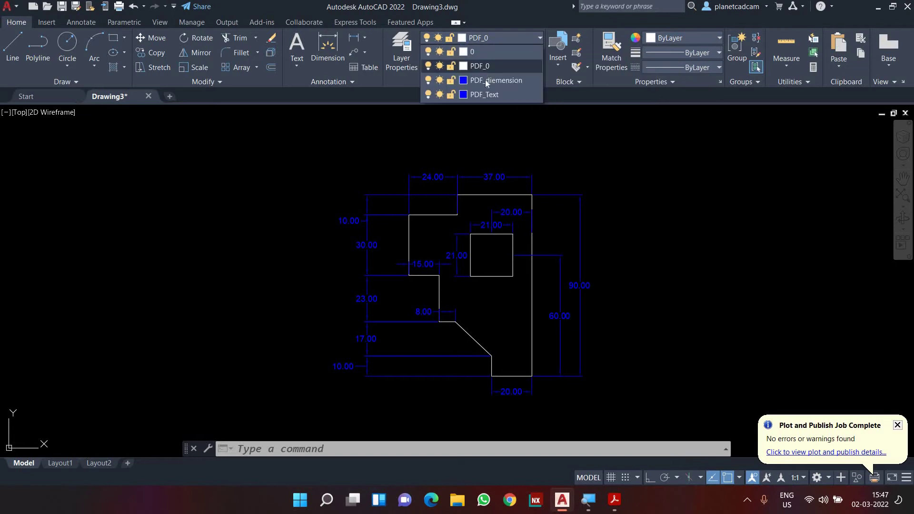
click(428, 81)
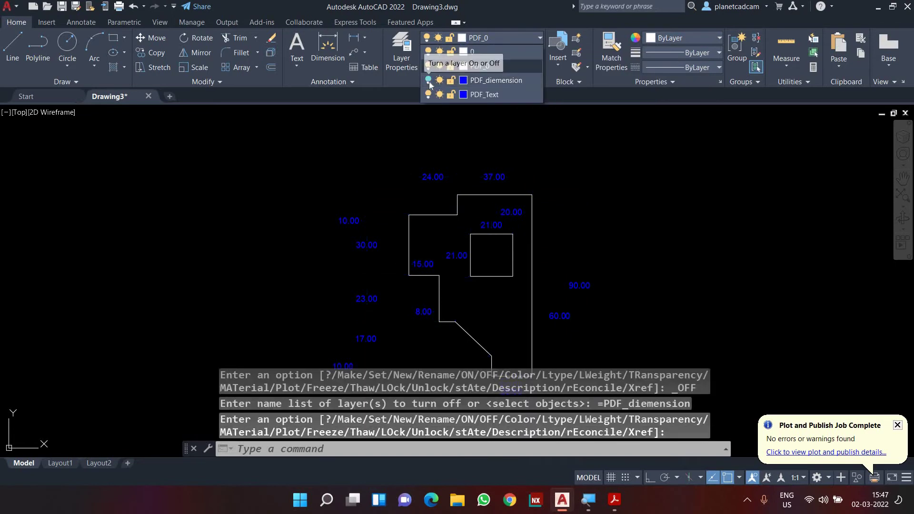
click(428, 80)
click(428, 94)
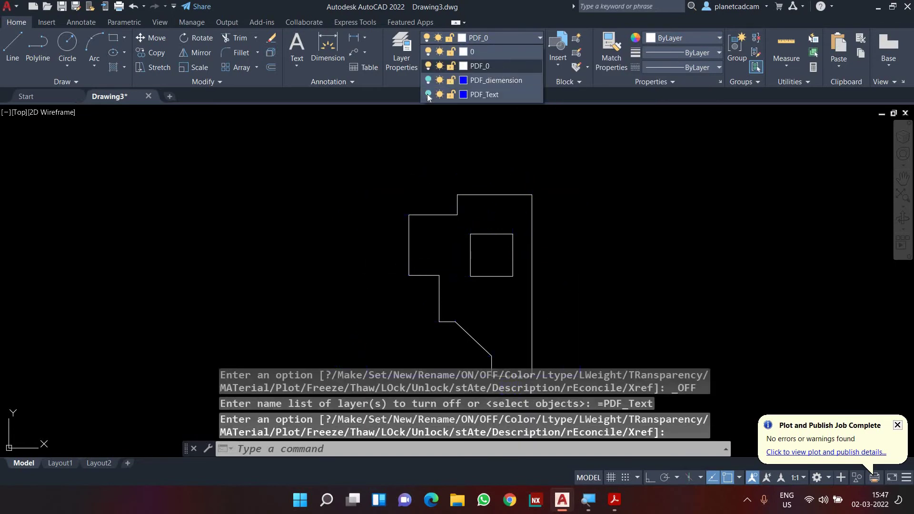
click(427, 95)
click(427, 94)
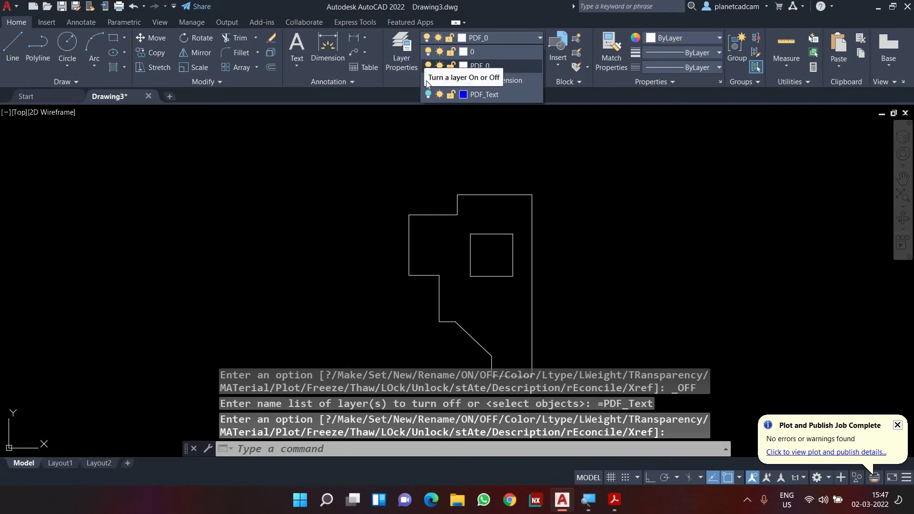
click(428, 95)
click(428, 81)
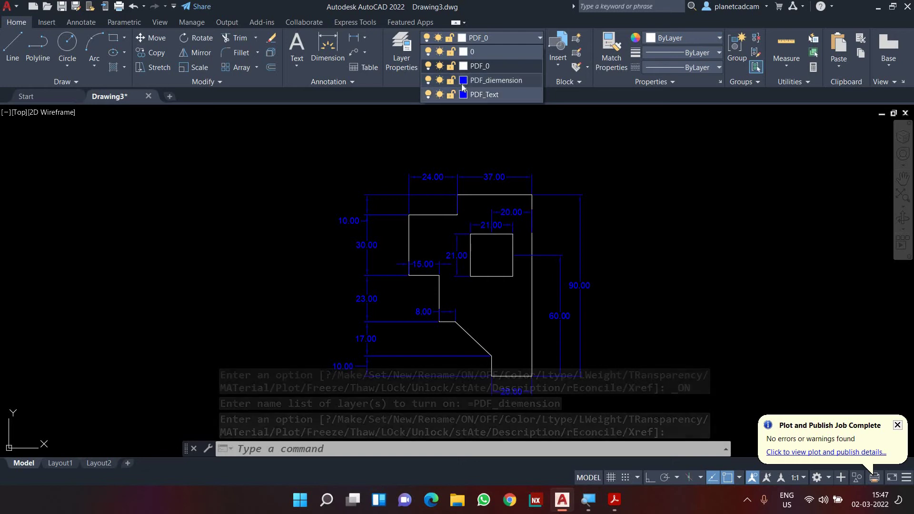
Hide the PDF_diemension and PDF_Text layers once more to isolate the outline, and restore their visibility
click(428, 80)
click(428, 94)
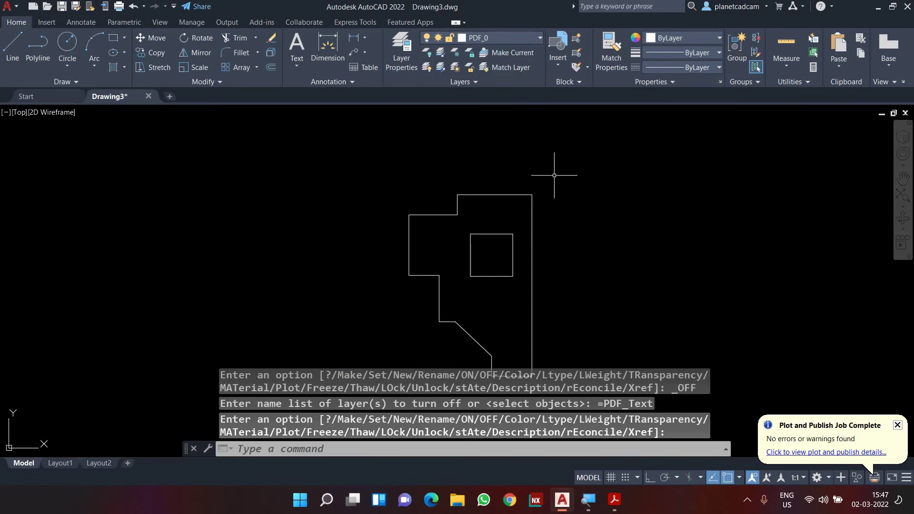
click(509, 37)
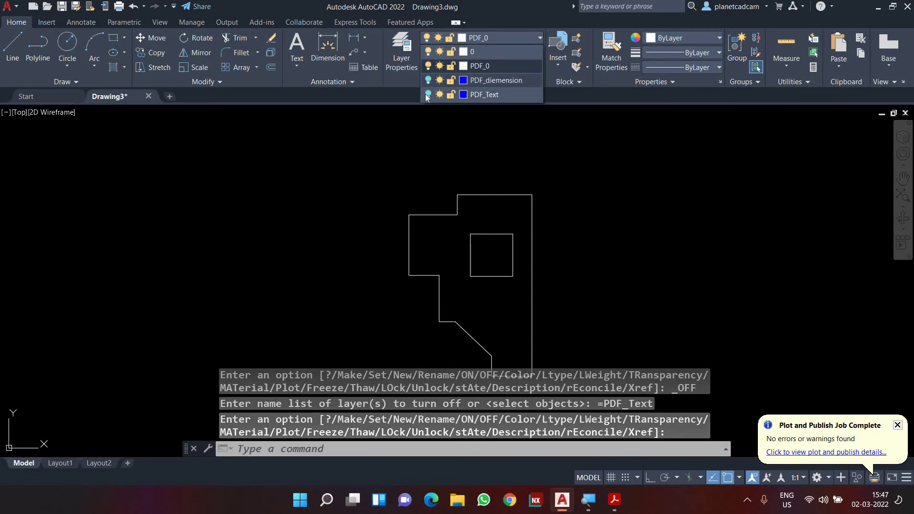
click(427, 80)
click(428, 94)
Check the outline's top edge length with a dimension preview, and cancel without placing it
scroll(471, 193, up, 4)
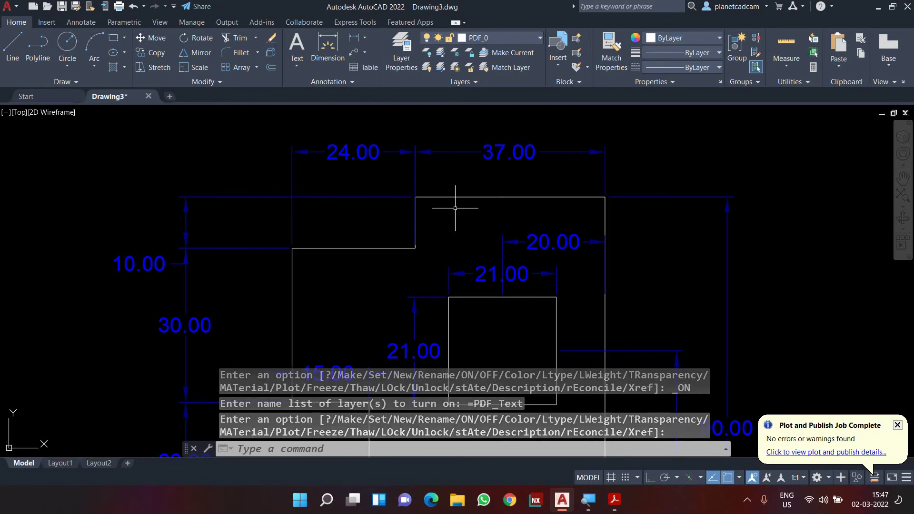
text(da)
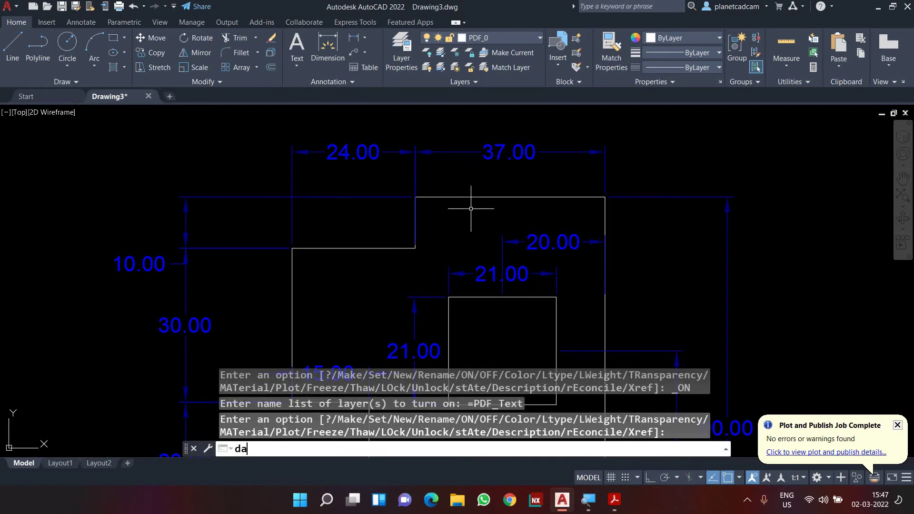
key(Return)
click(327, 47)
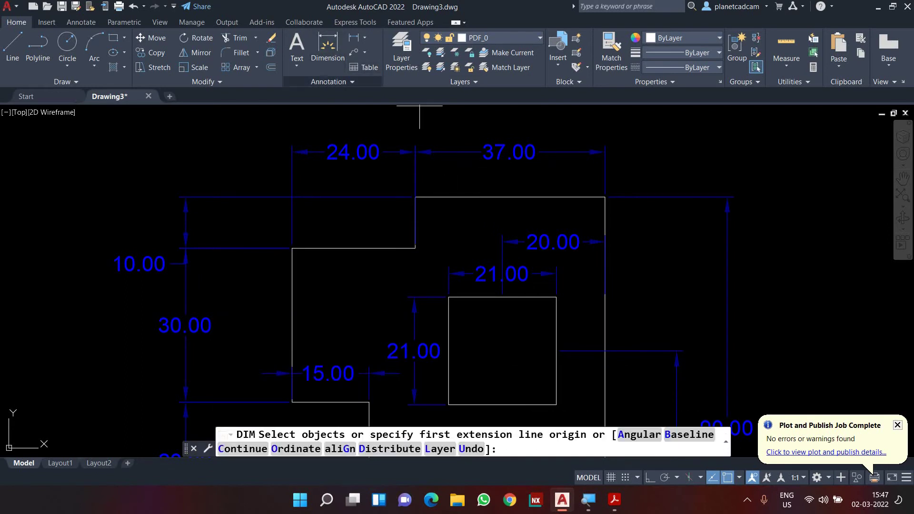
click(465, 197)
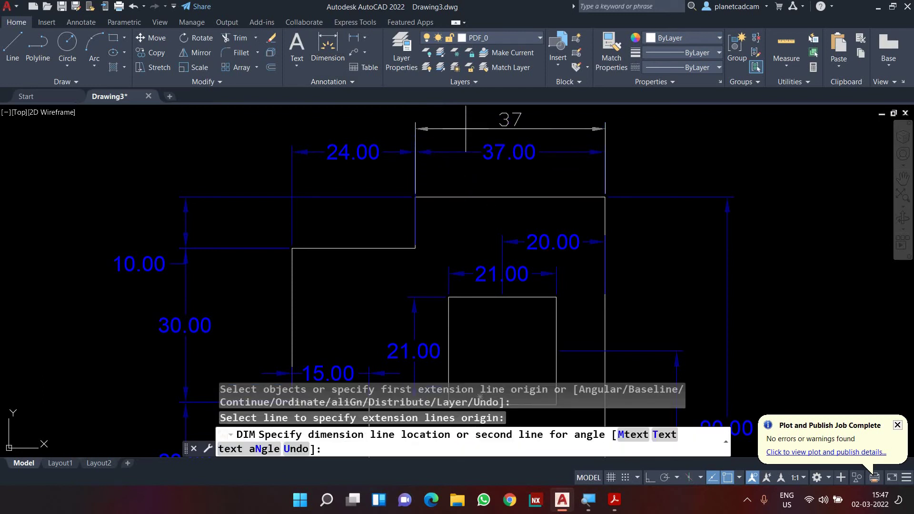
middle_drag(466, 129, 469, 178)
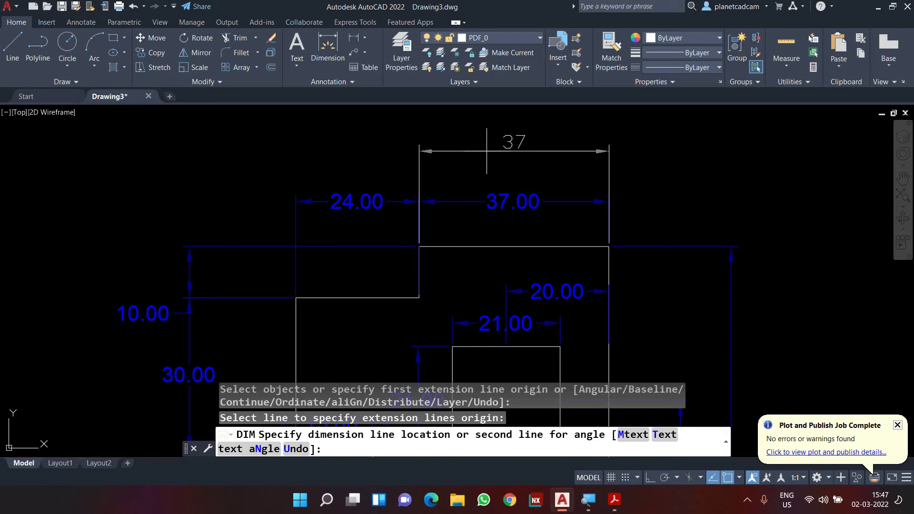
scroll(487, 151, down, 4)
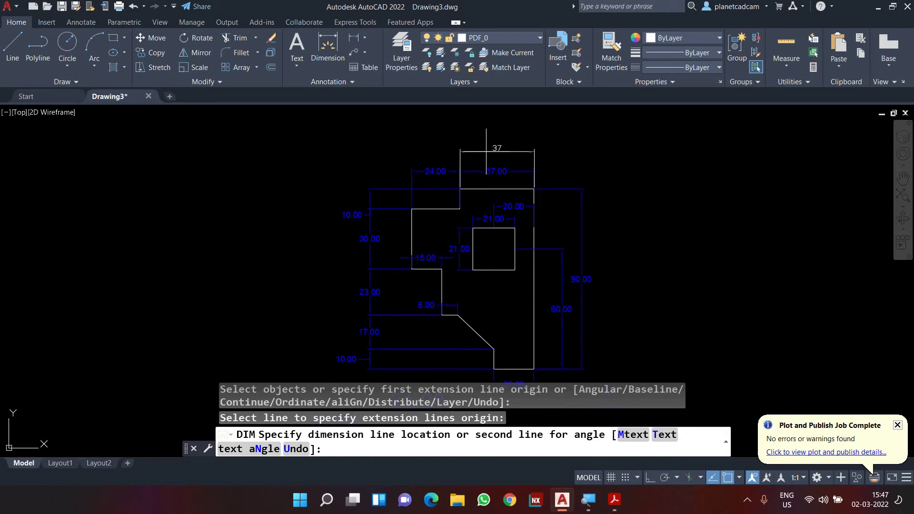
key(Escape)
Scale the whole imported drawing by a factor of 0.3 about the centre of the inner square
scroll(486, 152, down, 2)
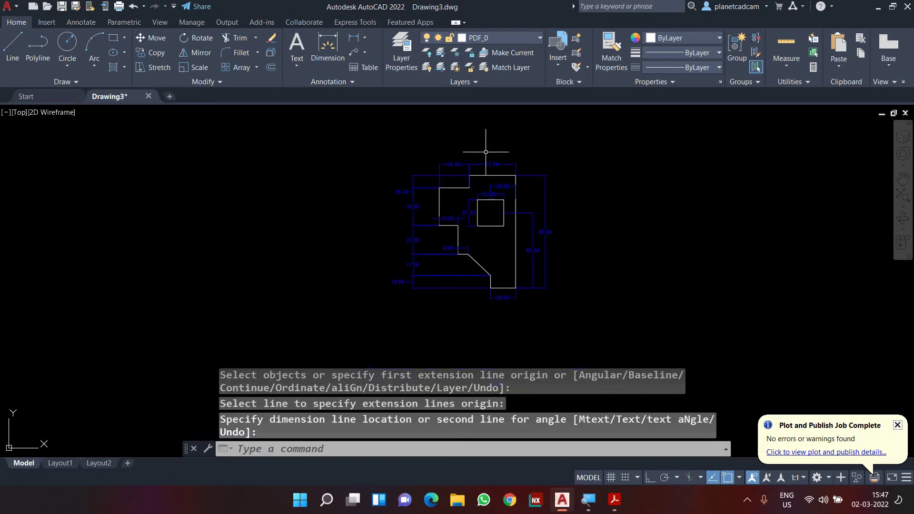
text(sc)
key(Return)
click(569, 143)
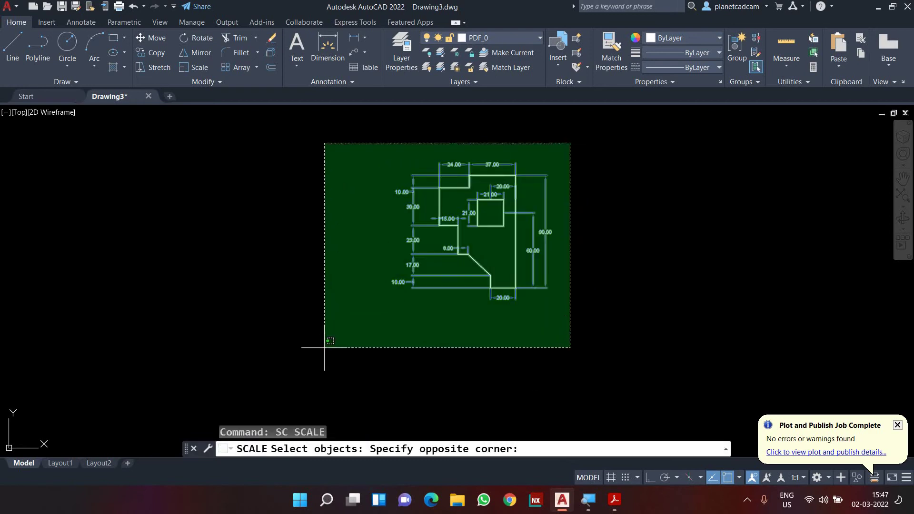
click(305, 371)
key(Return)
click(491, 213)
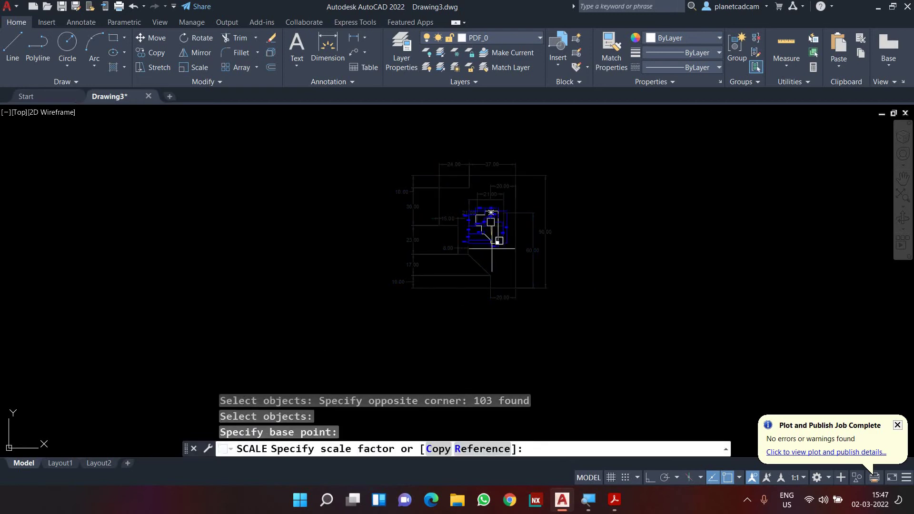
text(.3)
key(Return)
key(Escape)
key(Escape)
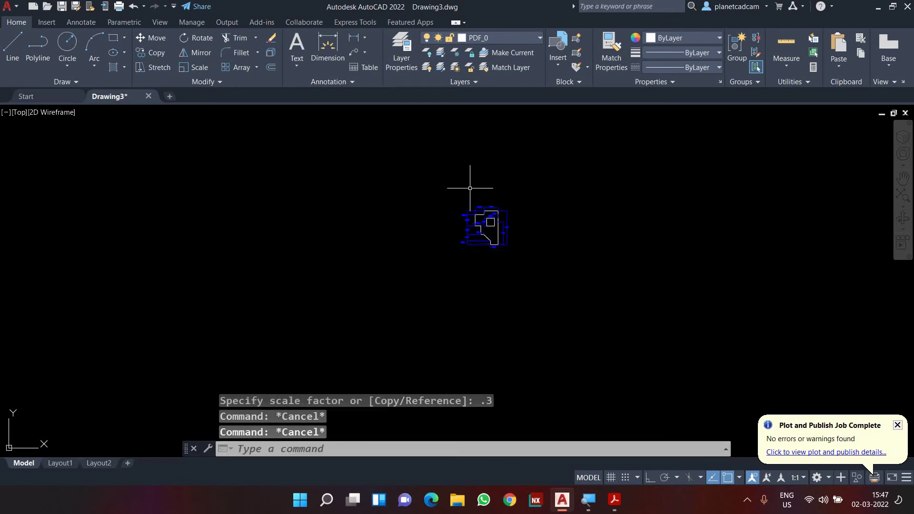
Check the scaled outline's top edge with an aligned dimension preview, and cancel without placing it
scroll(541, 306, up, 10)
text(dal)
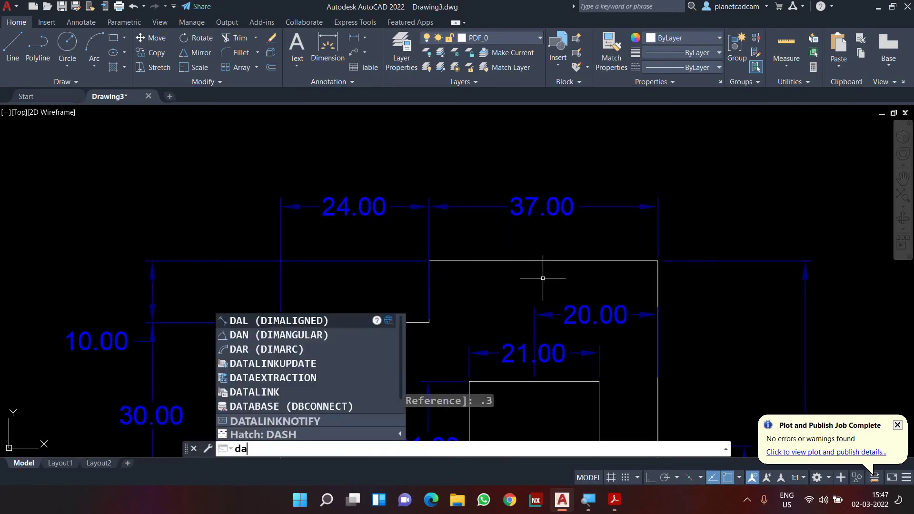
key(Return)
key(Return)
click(526, 260)
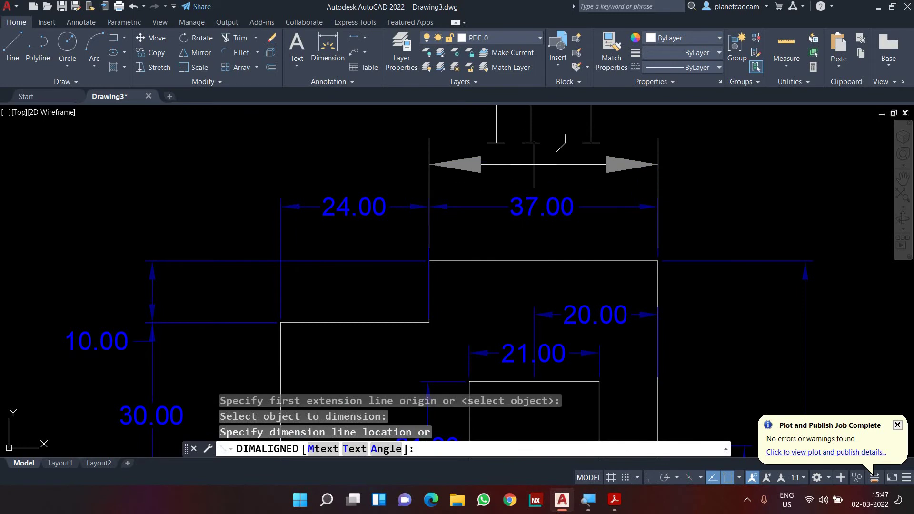
middle_drag(528, 169, 535, 227)
key(Escape)
Preview aligned dimensions on the upper-left horizontal edge and the inner square's bottom edge, cancelling each without placing it
key(Return)
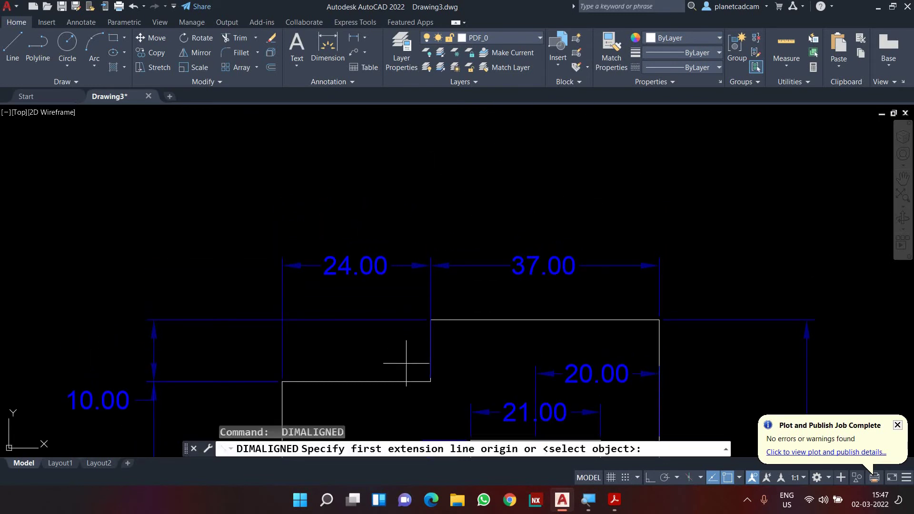
key(Return)
click(402, 381)
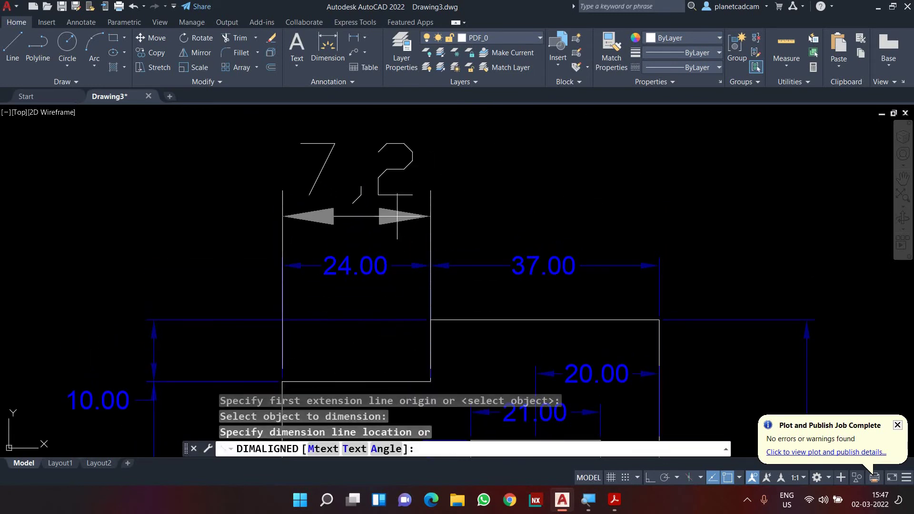
key(Escape)
key(Return)
scroll(435, 228, down, 2)
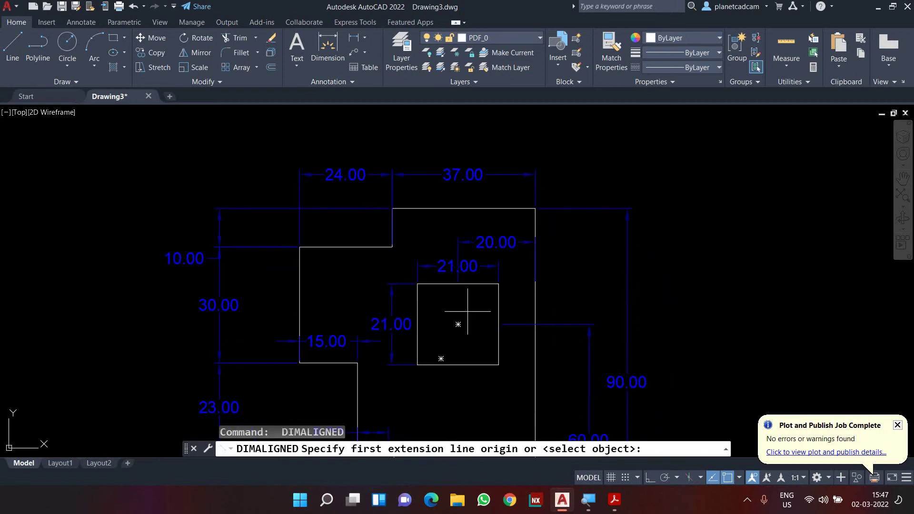
key(Return)
click(479, 366)
key(Escape)
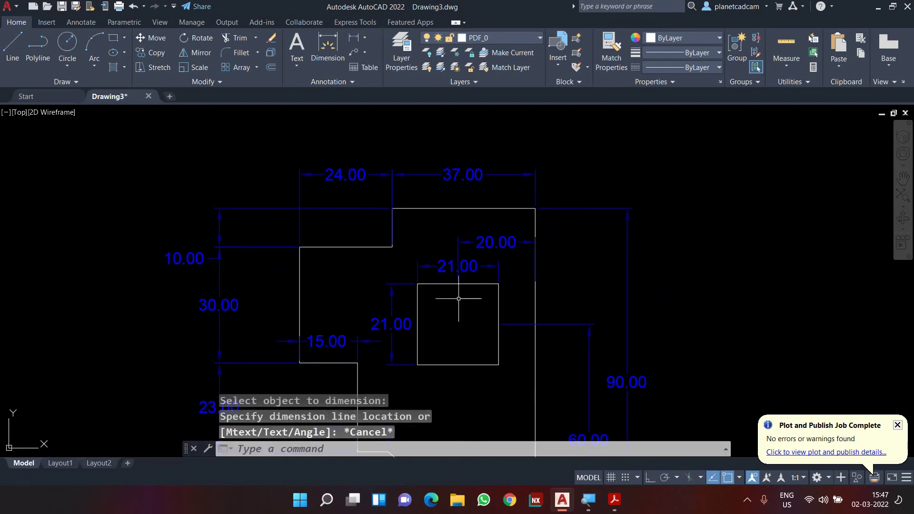
Check the short vertical edge at the outline's lower end with an aligned dimension preview, and cancel without placing it
scroll(435, 277, down, 2)
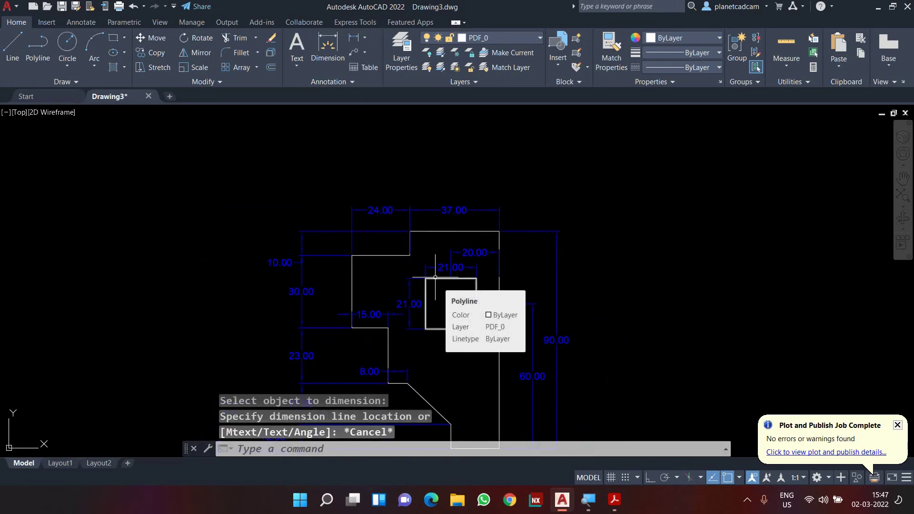
middle_drag(369, 332, 337, 272)
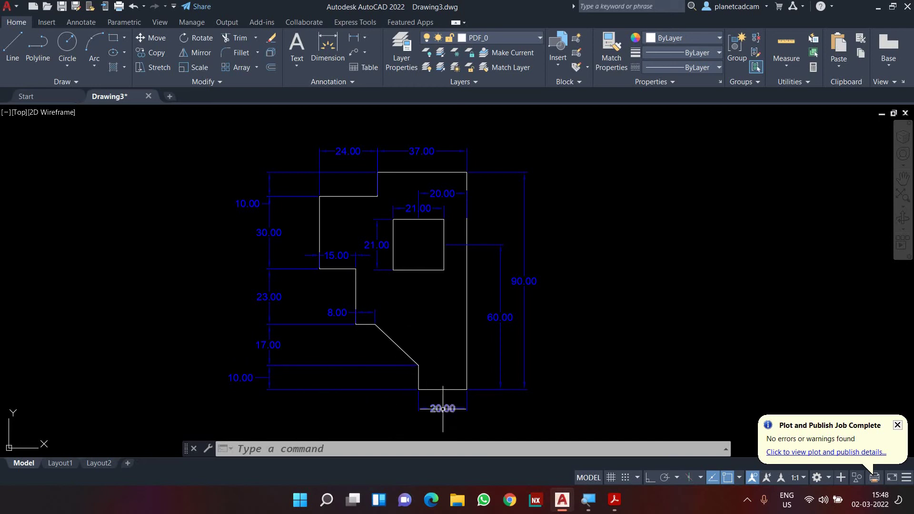
scroll(431, 407, up, 3)
scroll(412, 403, down, 2)
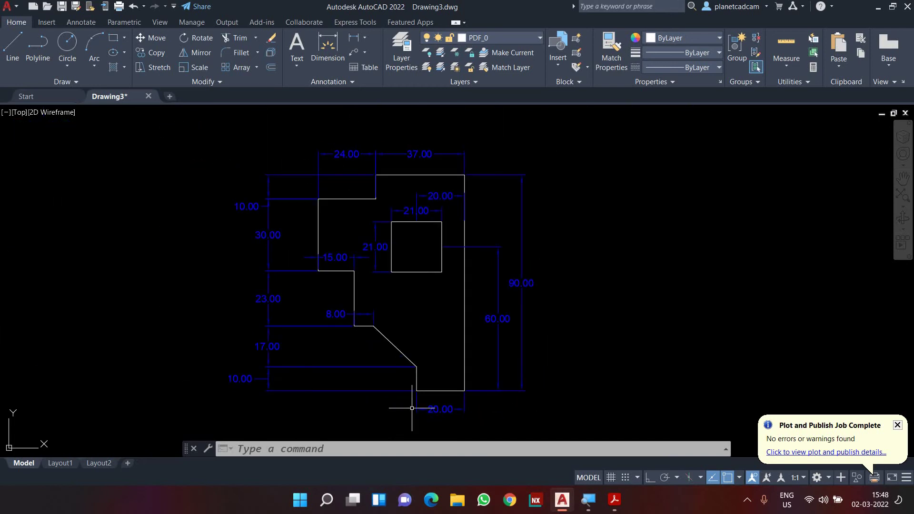
scroll(412, 399, up, 3)
text(dal)
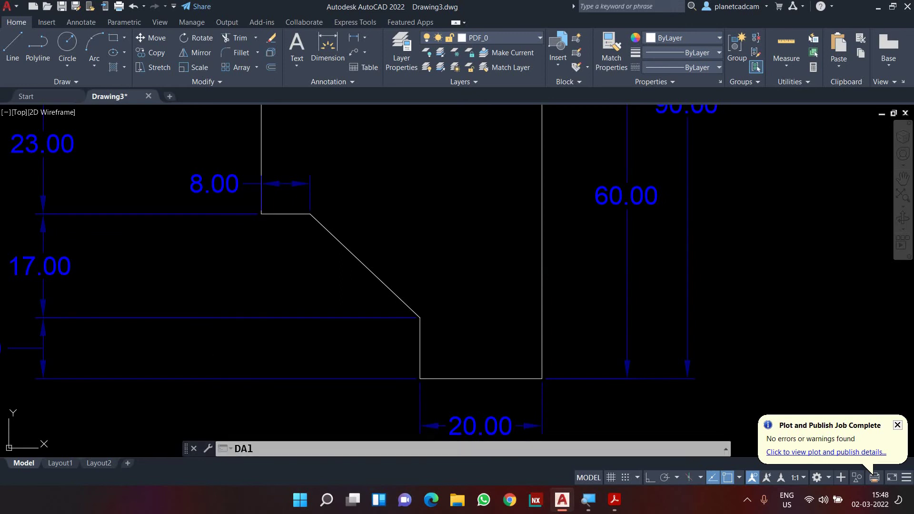
key(Return)
key(Return)
click(419, 358)
scroll(417, 358, down, 2)
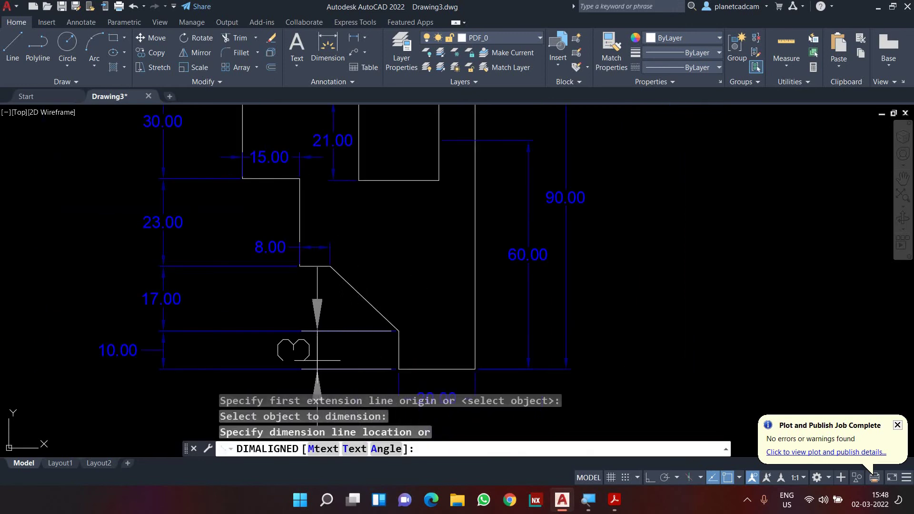
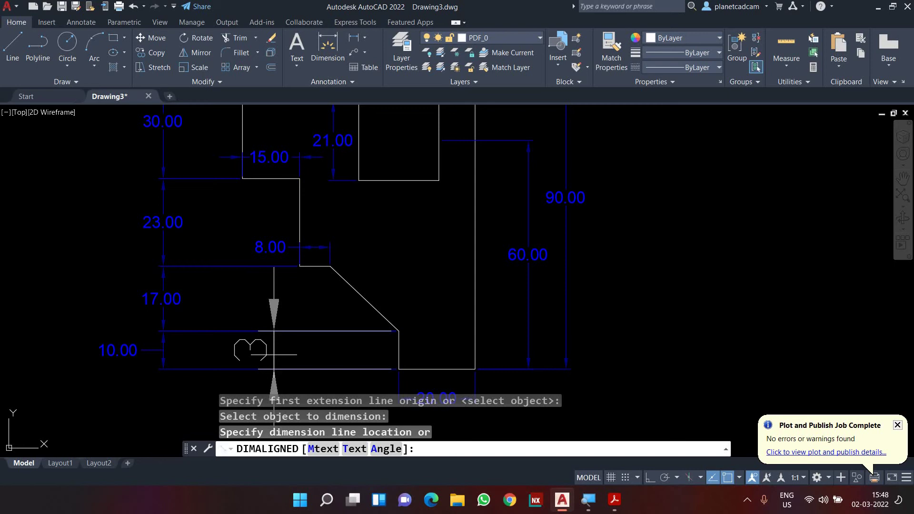
key(Escape)
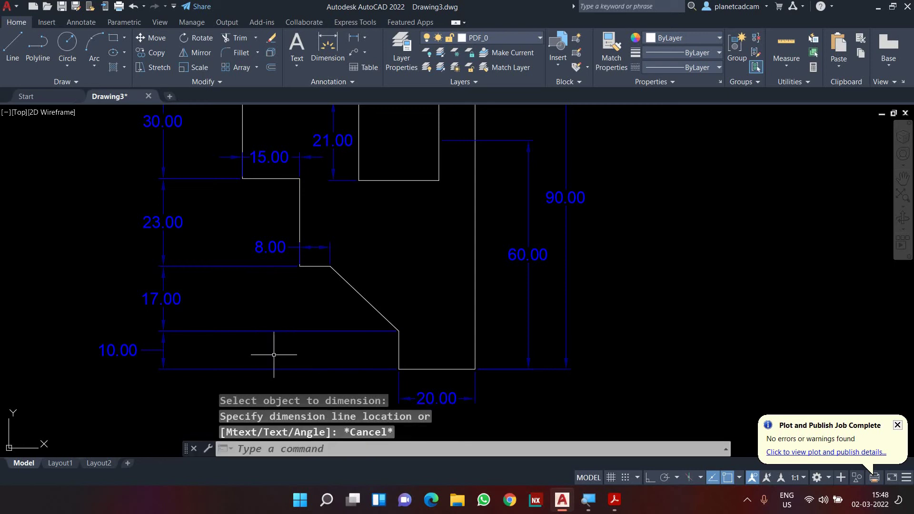
Calculate 10 ÷ 3 in the Windows Calculator to get the scale factor, and close the calculator
key(super+r)
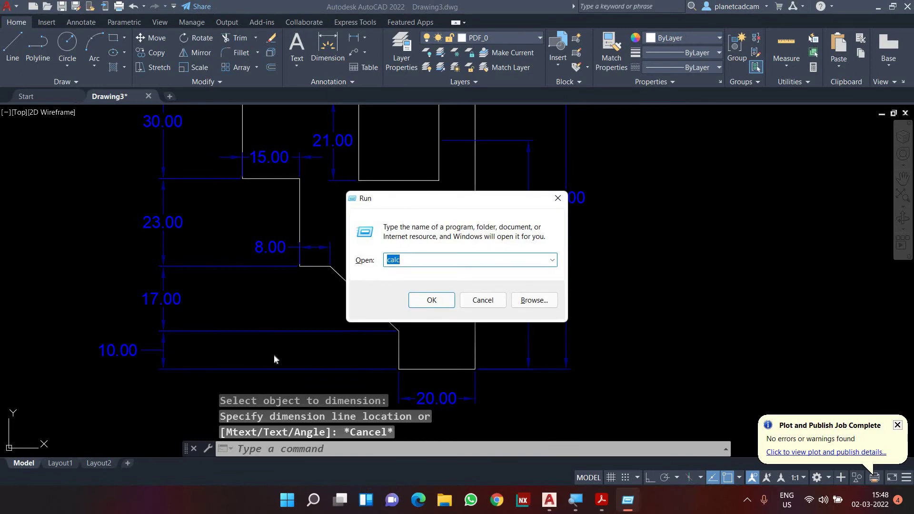
key(Return)
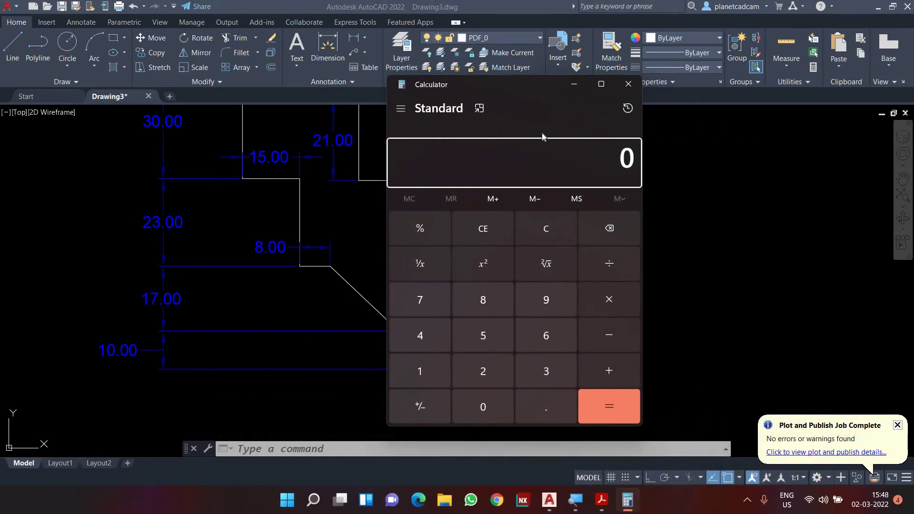
text(10)
text(3)
key(Return)
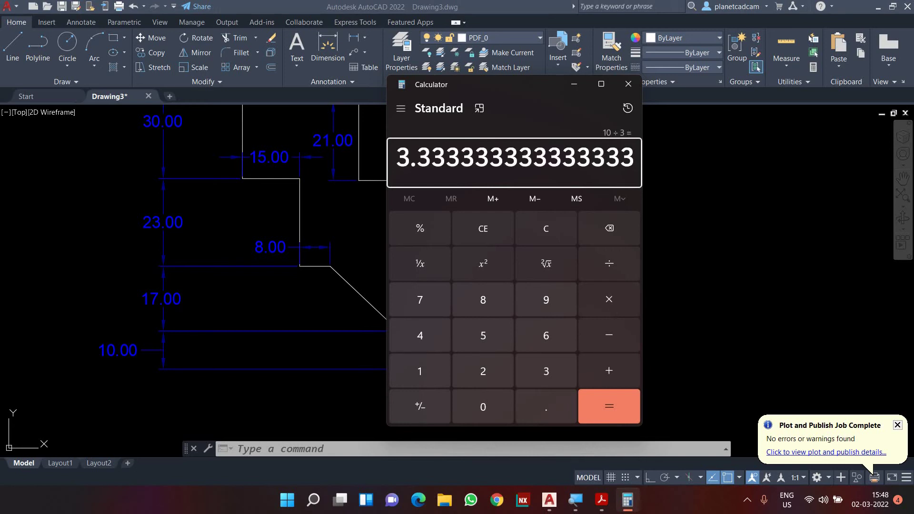
click(628, 84)
scroll(423, 295, down, 6)
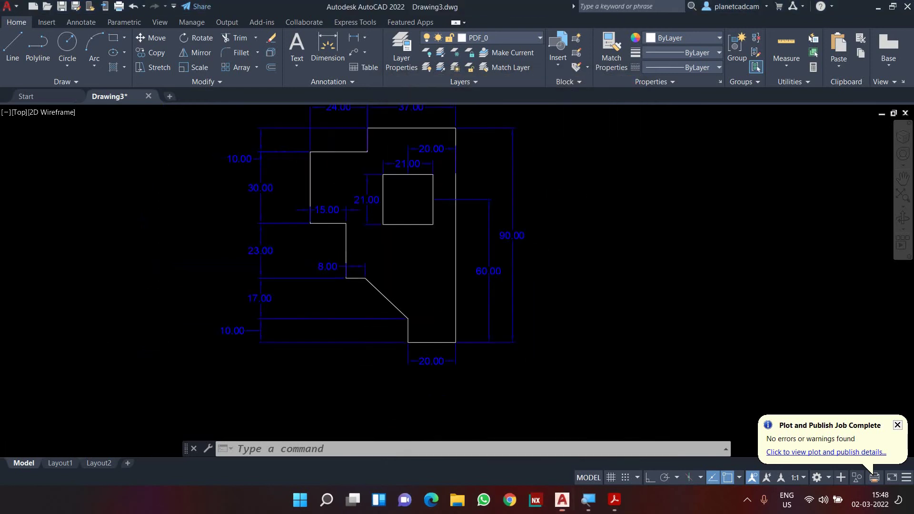
text(s)
key(Return)
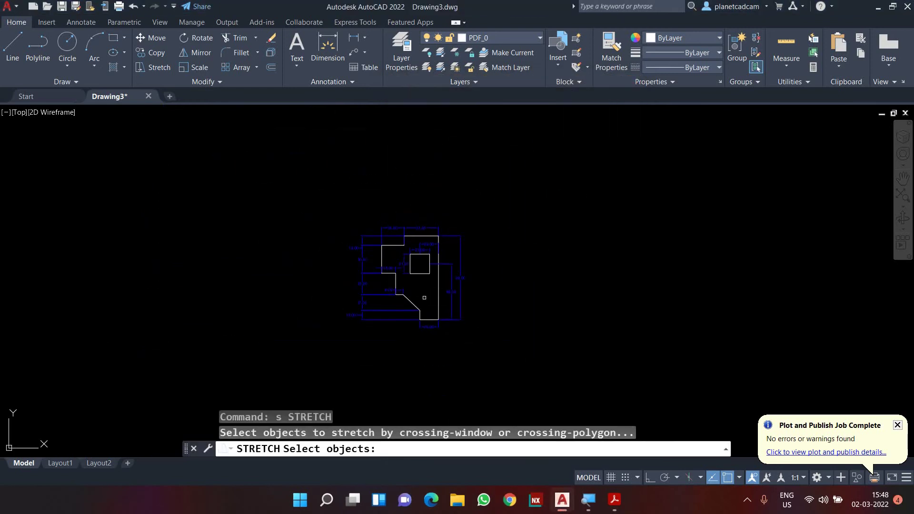
key(Escape)
key(Escape)
Scale the whole drawing by a factor of 3.33333333 about the midpoint of the outline's bottom edge
text(sc)
key(Return)
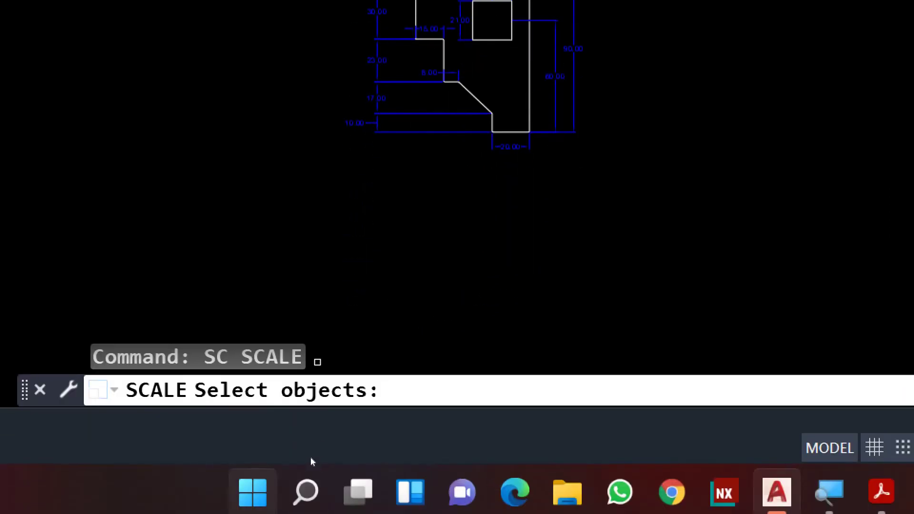
scroll(500, 196, up, 3)
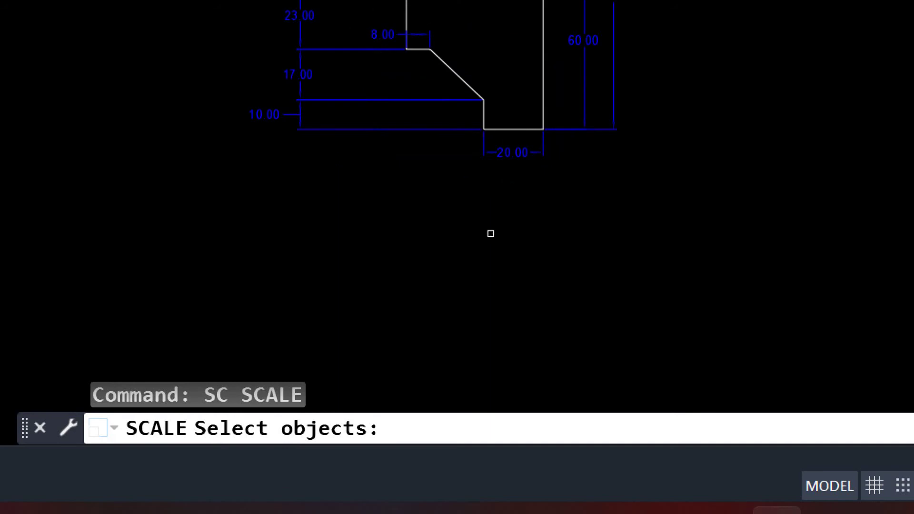
scroll(490, 196, down, 5)
middle_drag(489, 197, 475, 228)
scroll(447, 209, up, 2)
click(281, 17)
click(640, 362)
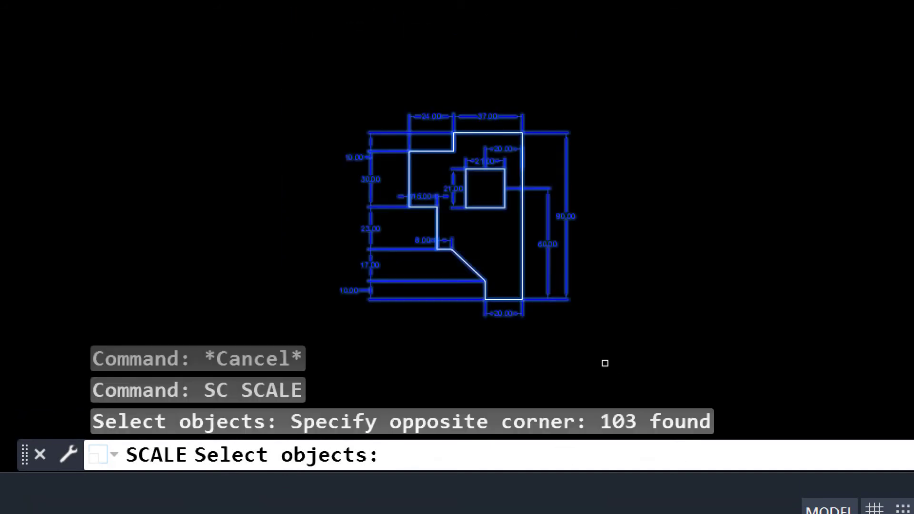
key(Return)
click(503, 299)
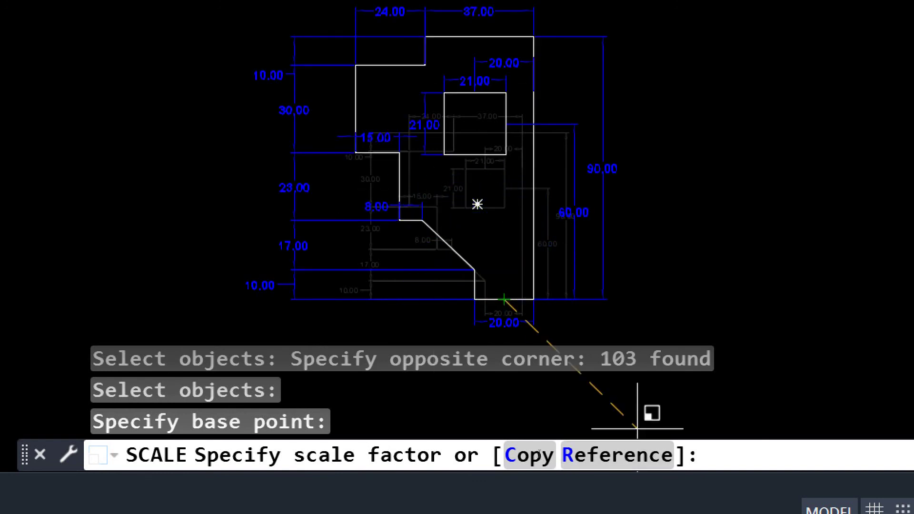
text(3.)
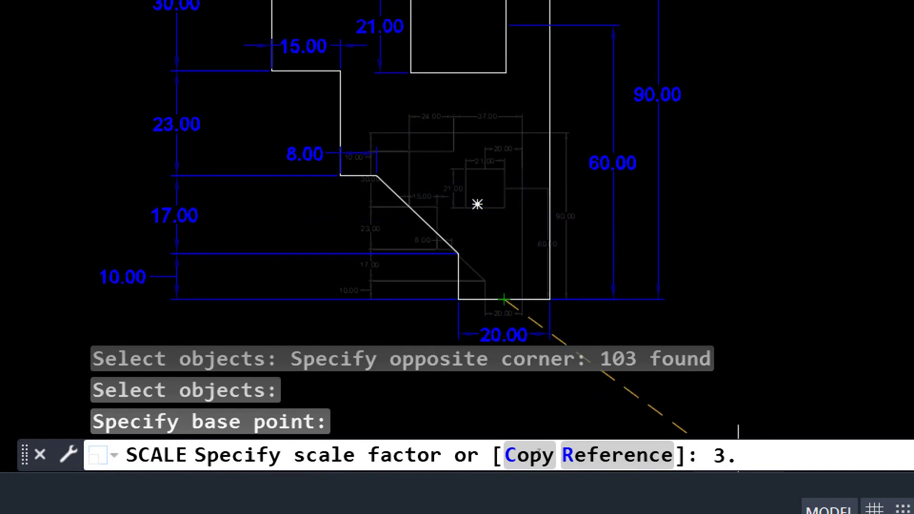
text(33333333)
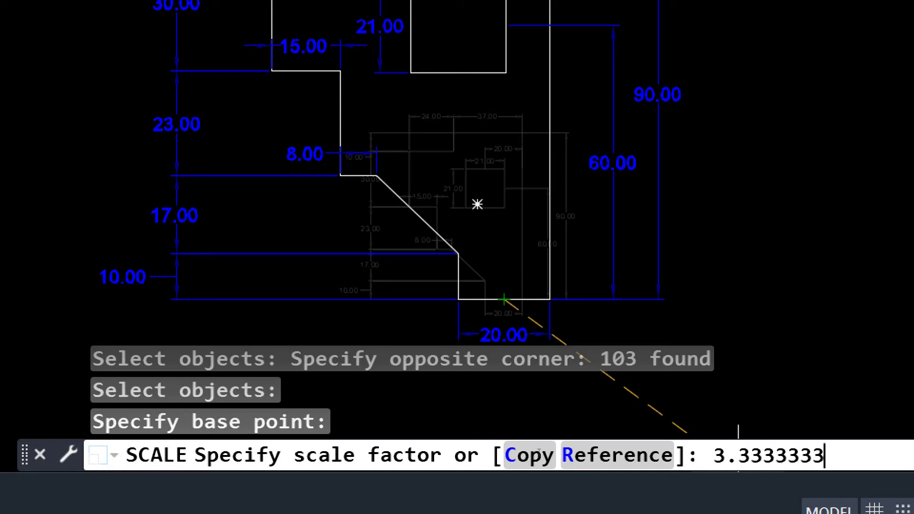
key(Return)
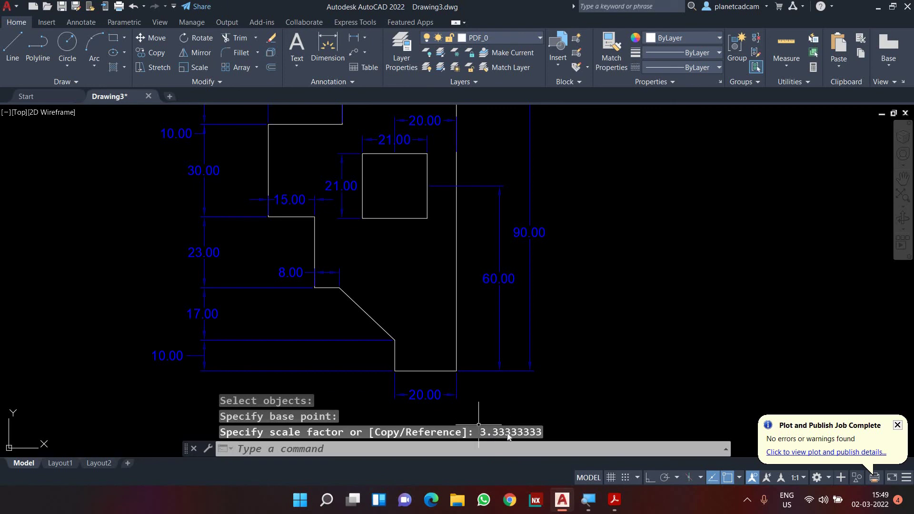
Check the rescaled short vertical edge near the outline's bottom with an aligned dimension preview, and cancel without placing it
middle_drag(411, 319, 443, 320)
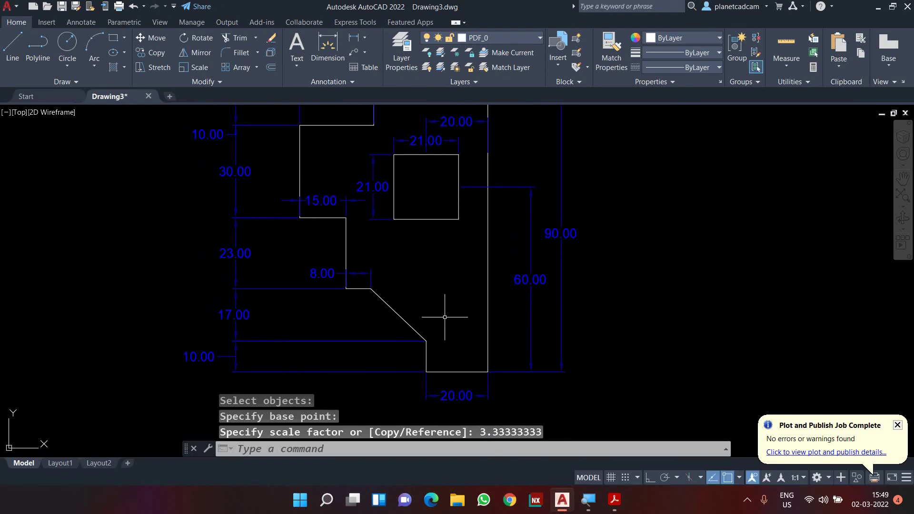
text(dal)
key(Return)
key(Return)
scroll(442, 350, up, 4)
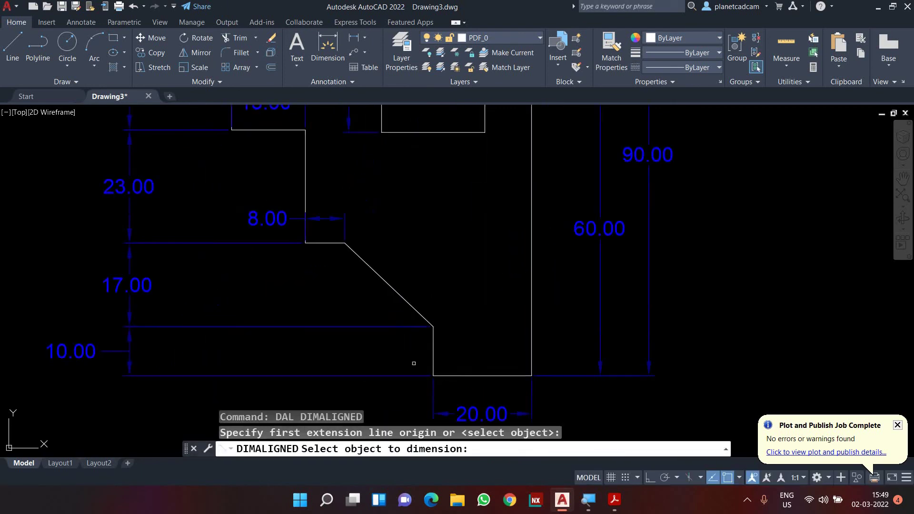
click(442, 350)
click(442, 350)
scroll(363, 352, down, 5)
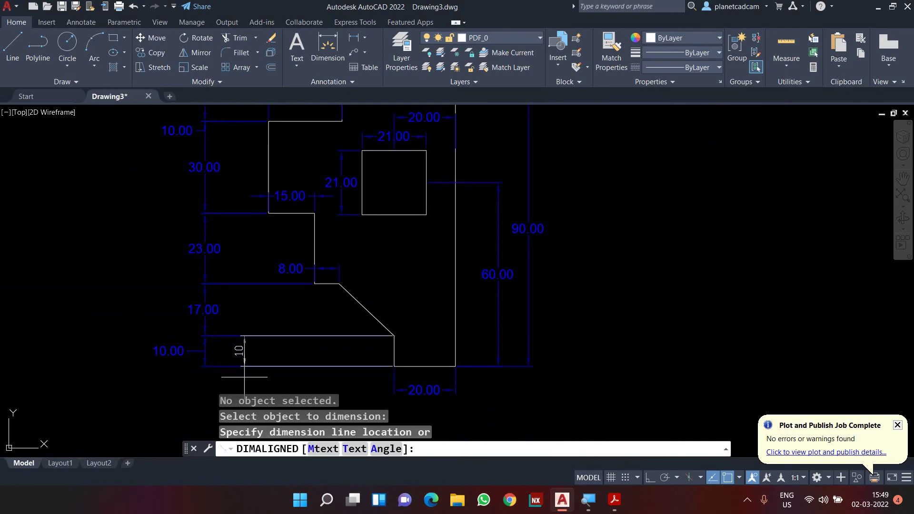
key(Escape)
scroll(428, 322, down, 1)
mouse_move(435, 328)
middle_down()
mouse_move(448, 337)
mouse_move(576, 331)
mouse_move(479, 308)
mouse_move(494, 311)
mouse_move(497, 327)
middle_up()
scroll(573, 332, down, 2)
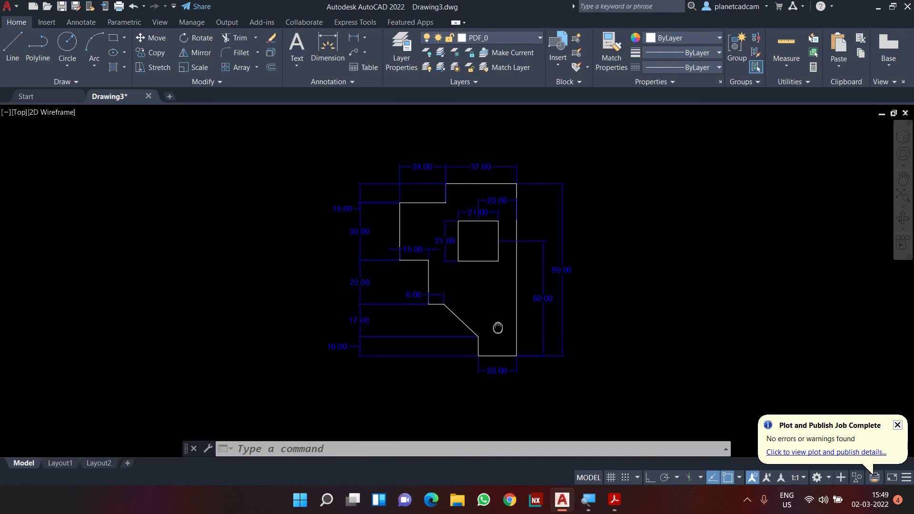
middle_drag(498, 327, 497, 328)
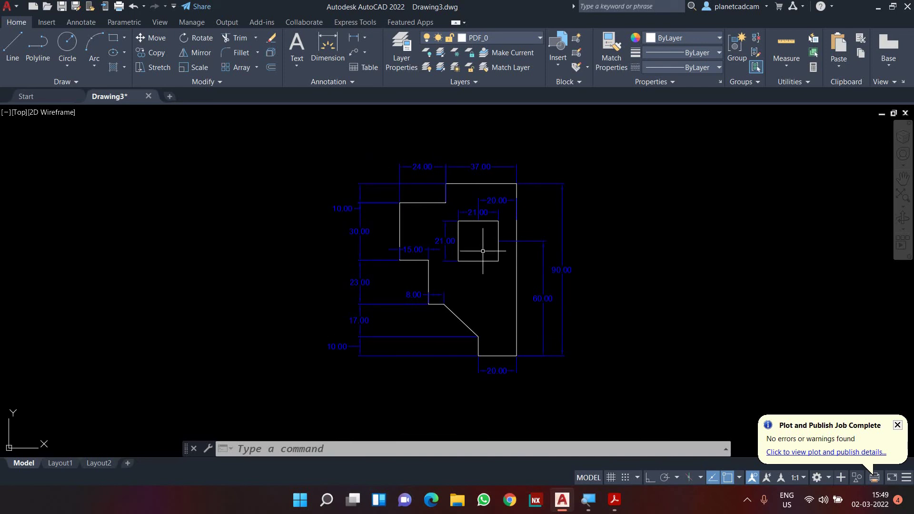
scroll(452, 220, up, 4)
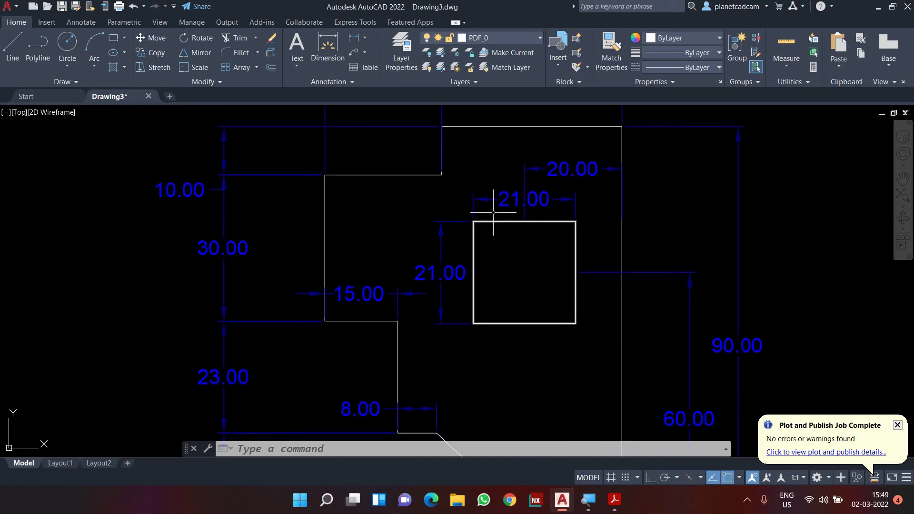
scroll(428, 212, down, 2)
scroll(442, 240, down, 2)
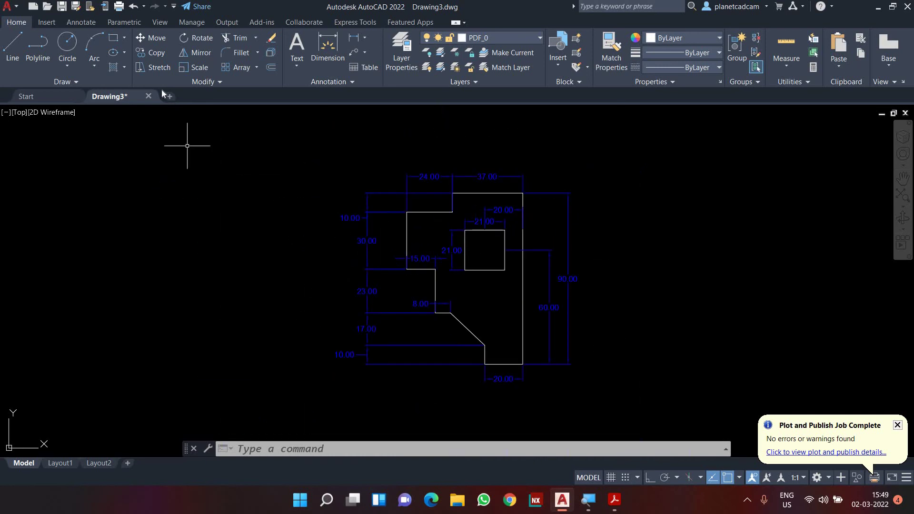
Create a new drawing from scratch with Metric default settings, and return to Drawing3
click(36, 8)
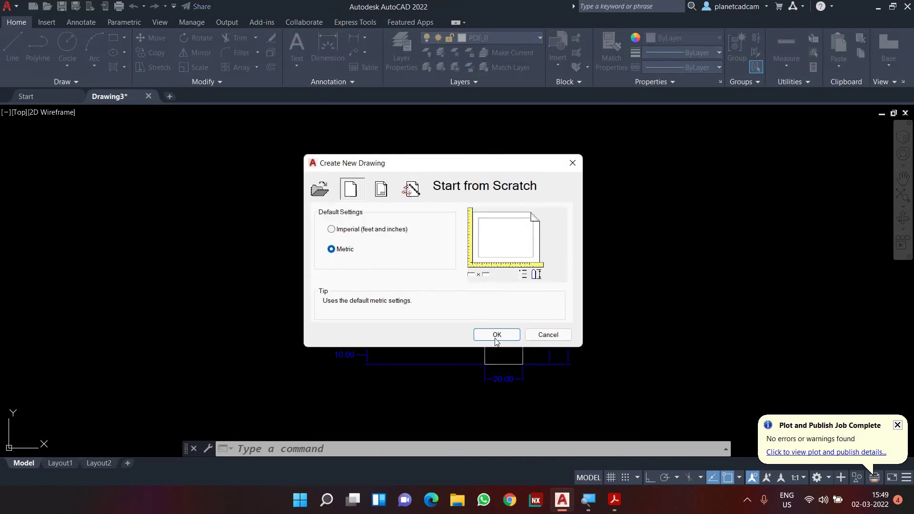
click(494, 335)
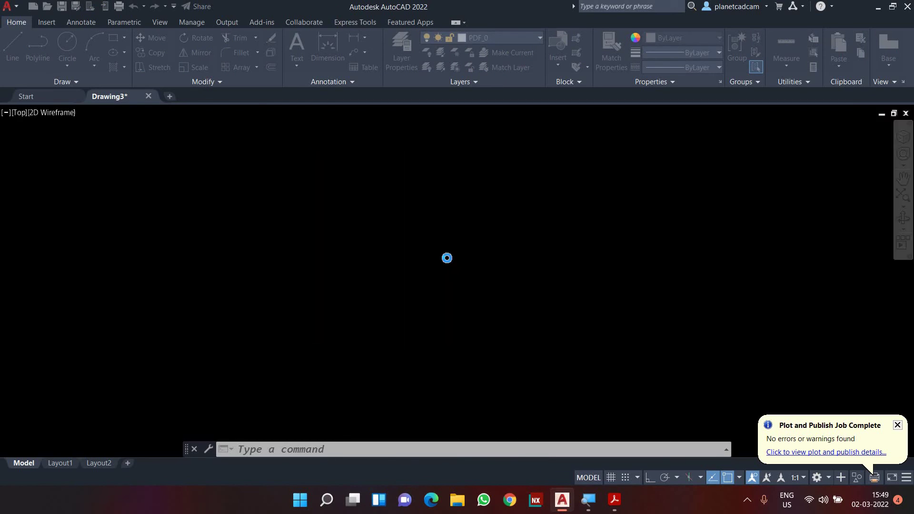
click(124, 96)
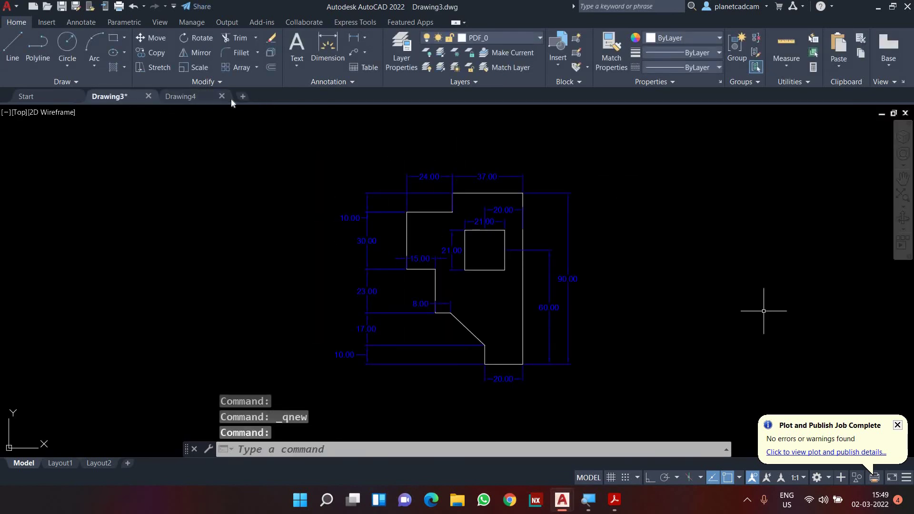
click(192, 97)
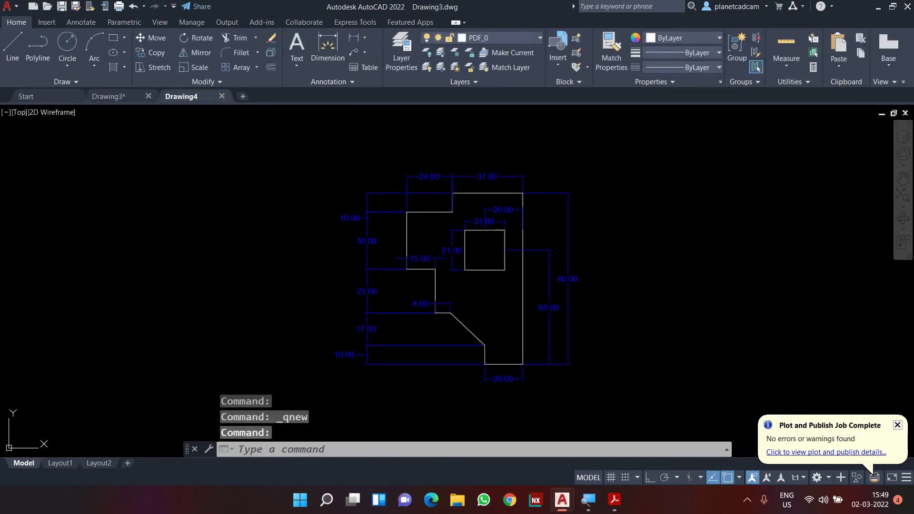
click(111, 96)
click(465, 252)
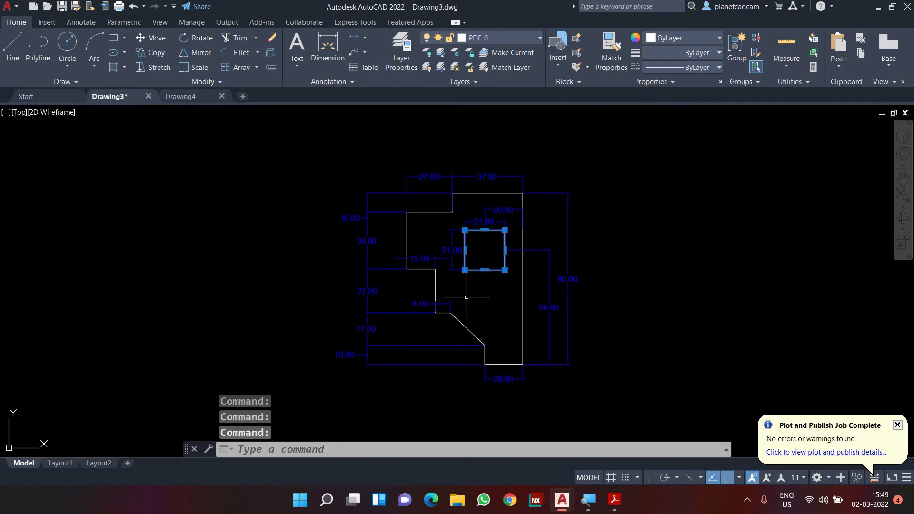
scroll(483, 255, up, 2)
key(Escape)
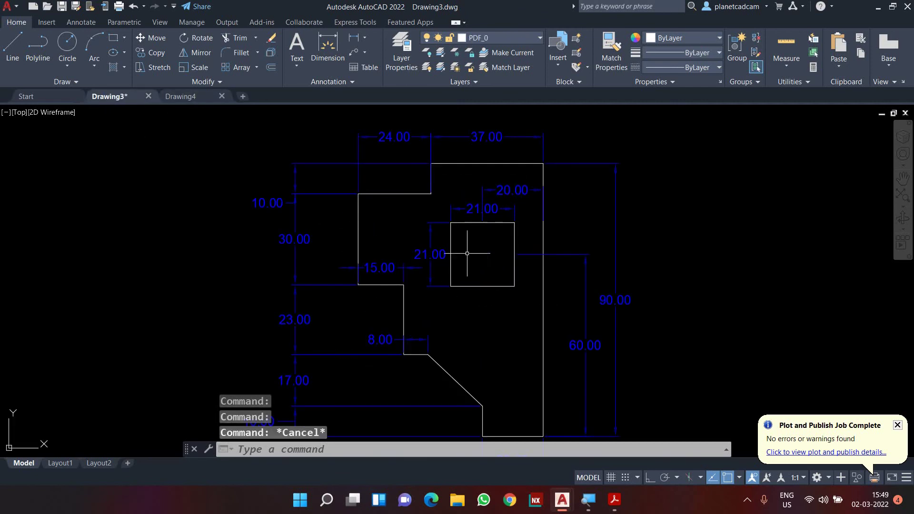
click(495, 286)
key(Escape)
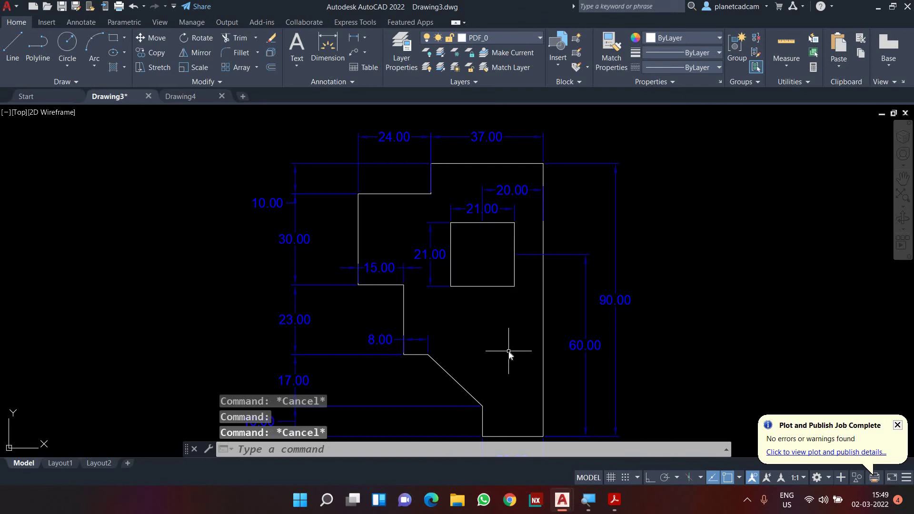
Open a blank Notepad note and write "ctrl + shift + C - copy with base point" as its first line
key(super+r)
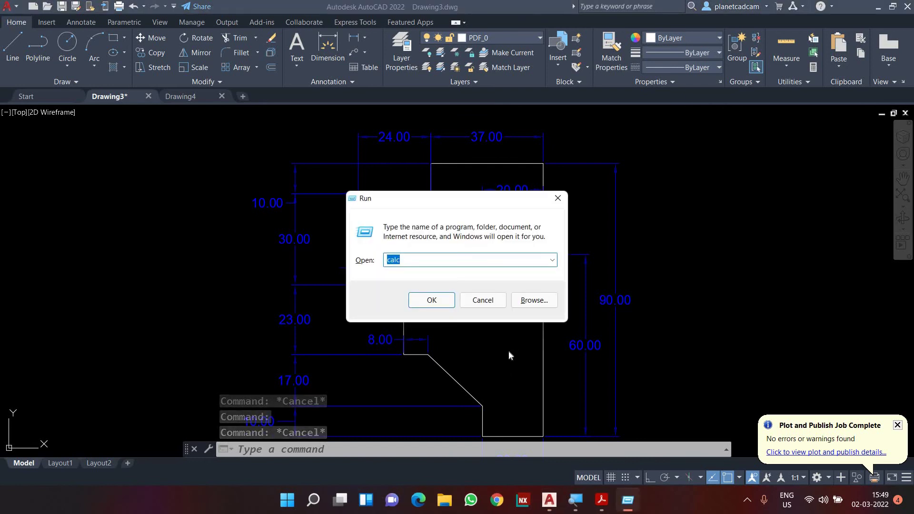
text(notepad)
key(Return)
text(c)
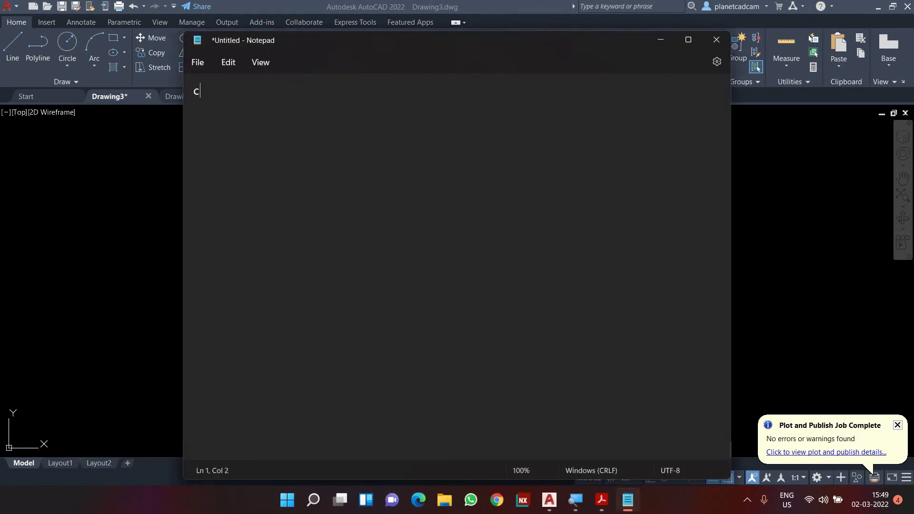
text(trl)
key(BackSpace)
text(l + shift + )
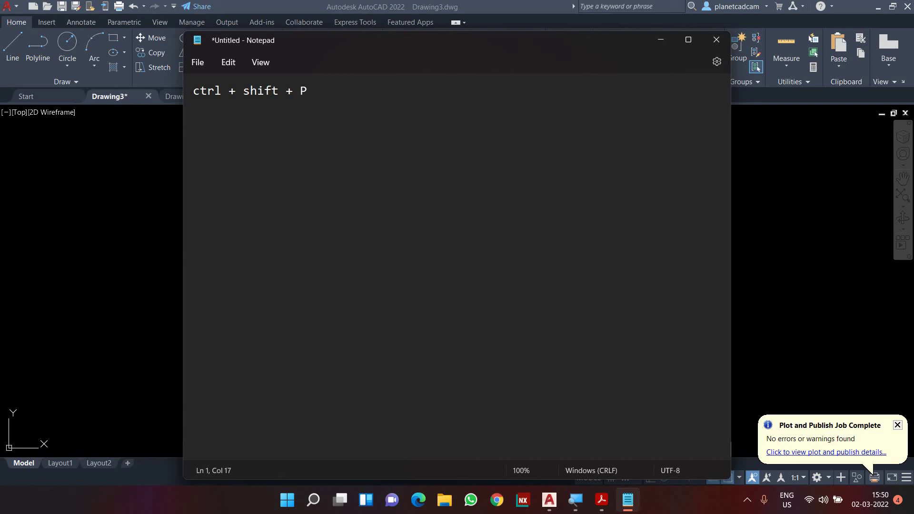
text(C - copy with base )
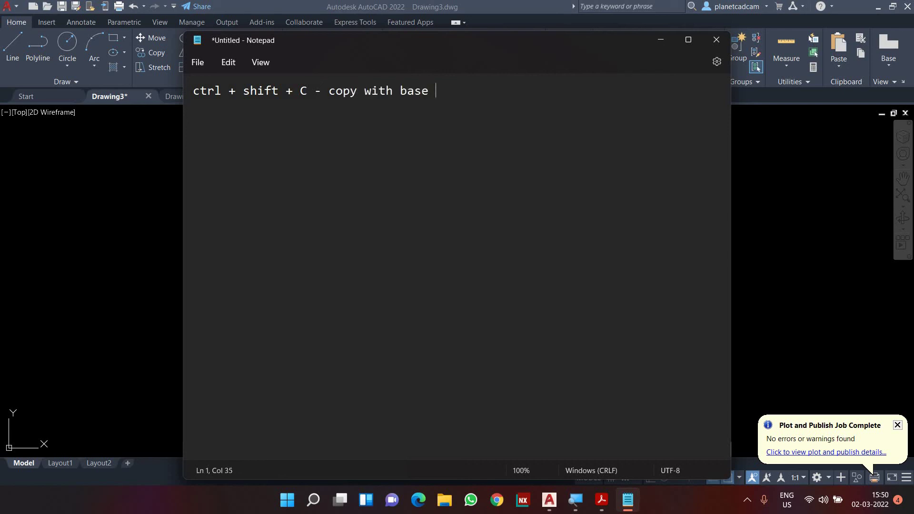
text(point)
Switch to AutoCAD and copy the inner square with its two 21.00 dimensions, using the midpoint of its bottom edge as base point
key(alt+Tab)
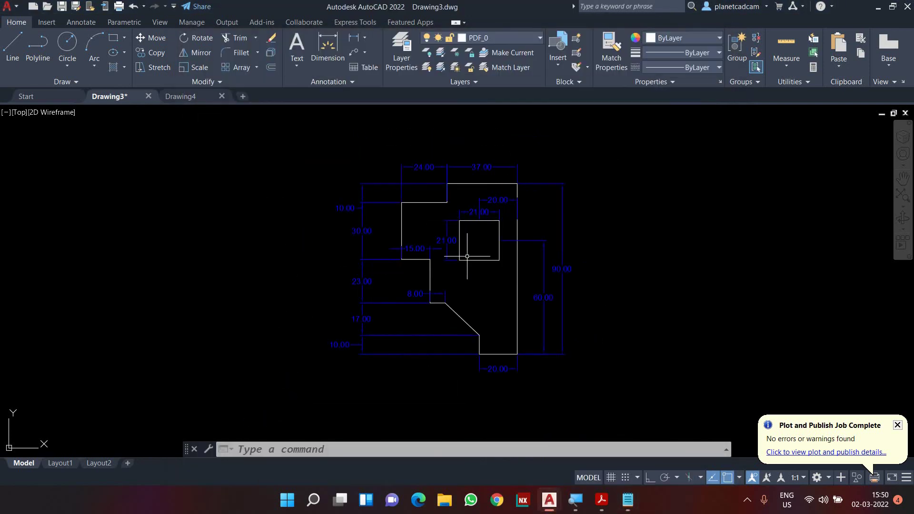
key(ctrl+shift+c)
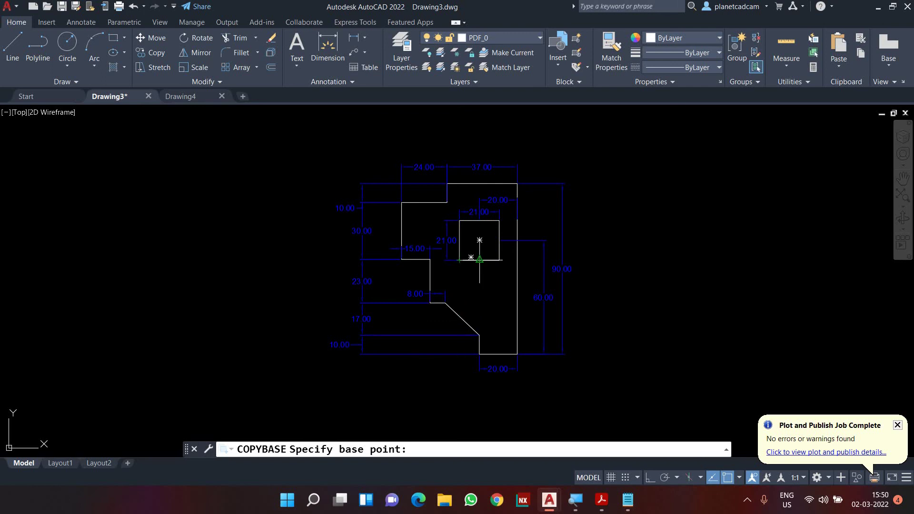
click(474, 257)
scroll(475, 255, up, 4)
click(449, 191)
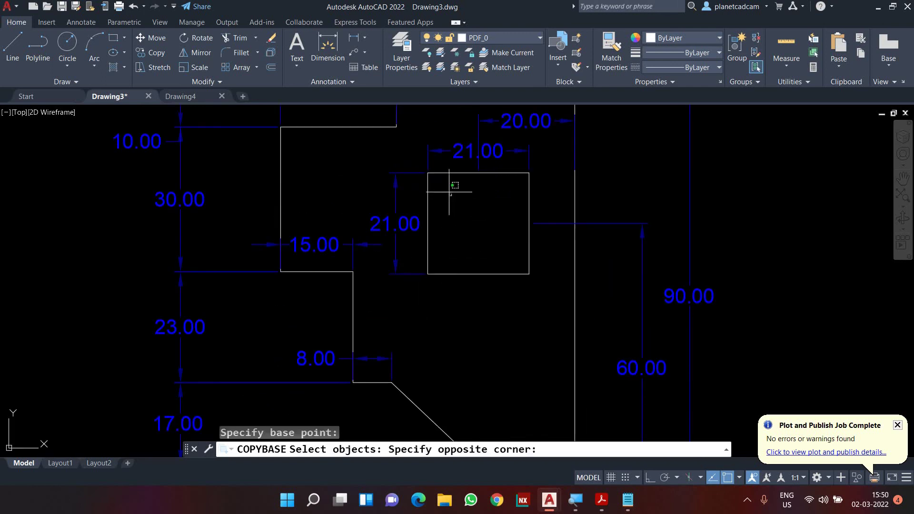
click(414, 145)
click(537, 140)
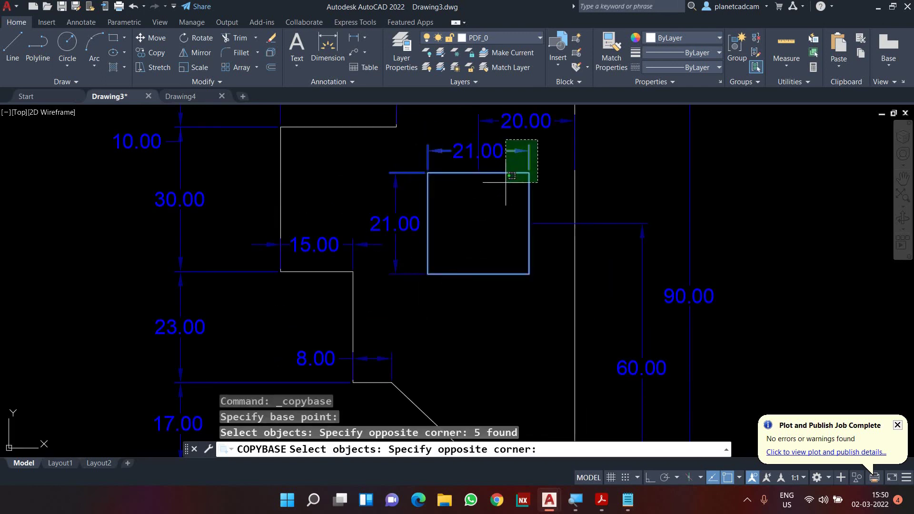
click(500, 186)
click(443, 229)
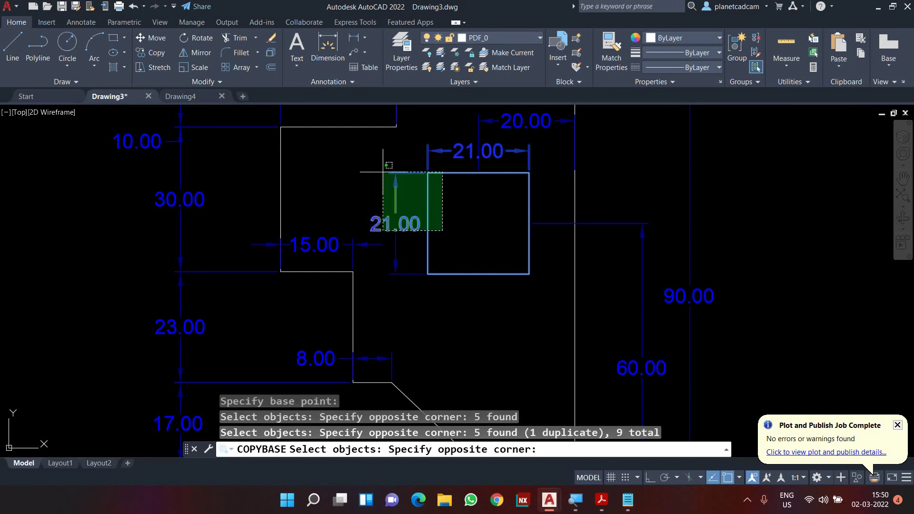
click(355, 151)
click(441, 220)
click(401, 275)
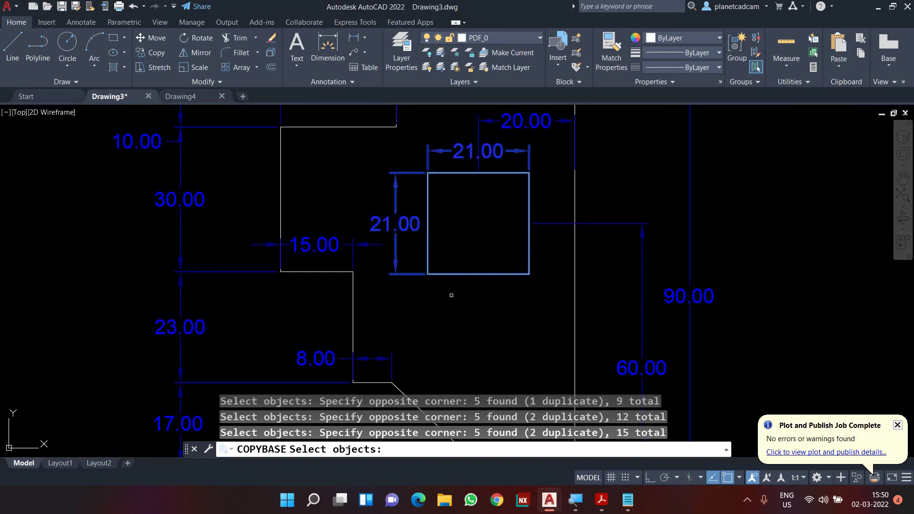
key(Return)
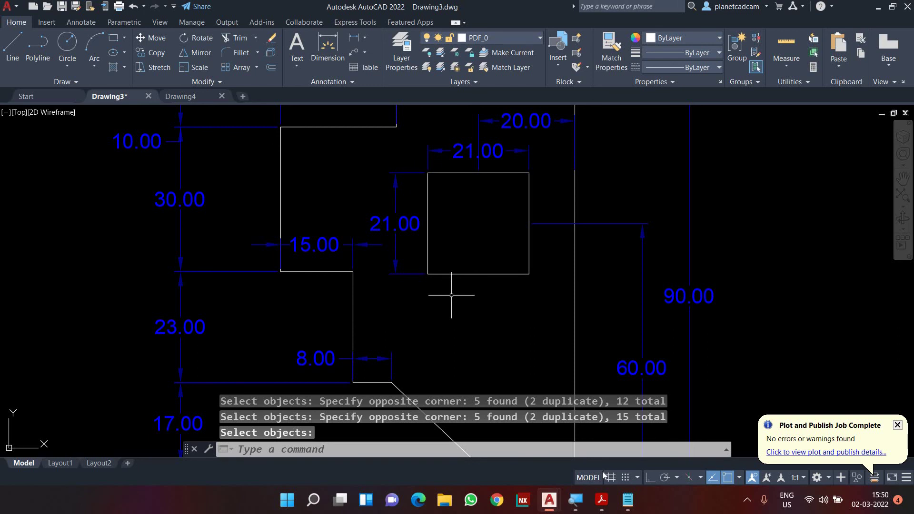
Add the lines "Clipboard" and "Ctrl + V" to the Notepad note, separated by blank lines, and minimize the note
click(627, 499)
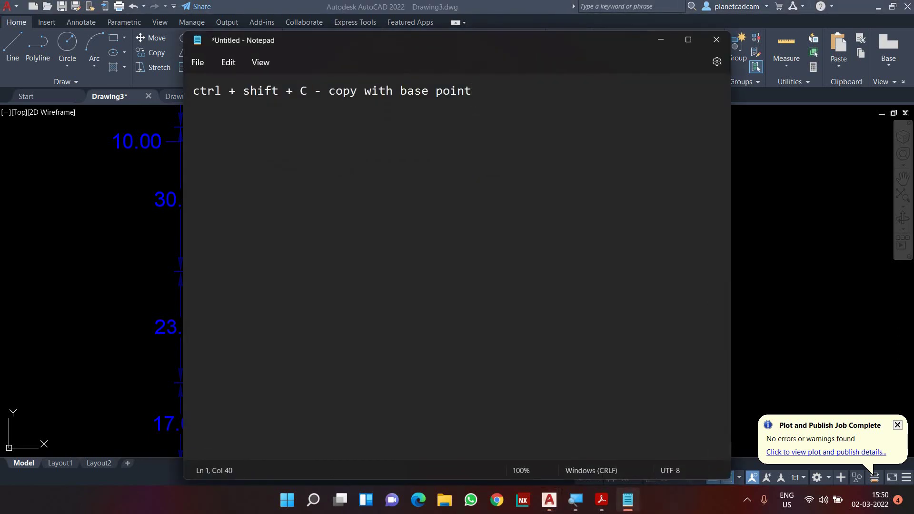
text(0)
key(BackSpace)
key(Return)
key(Return)
text(Clipboard)
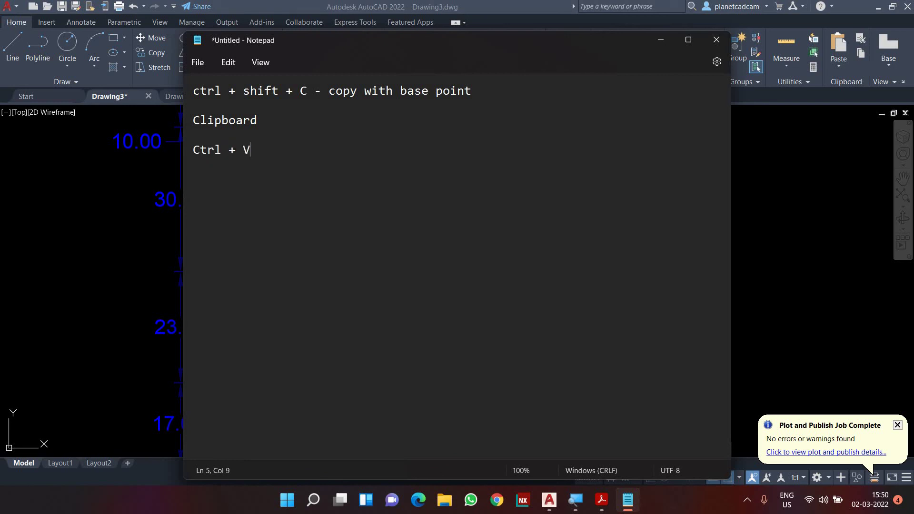
click(658, 42)
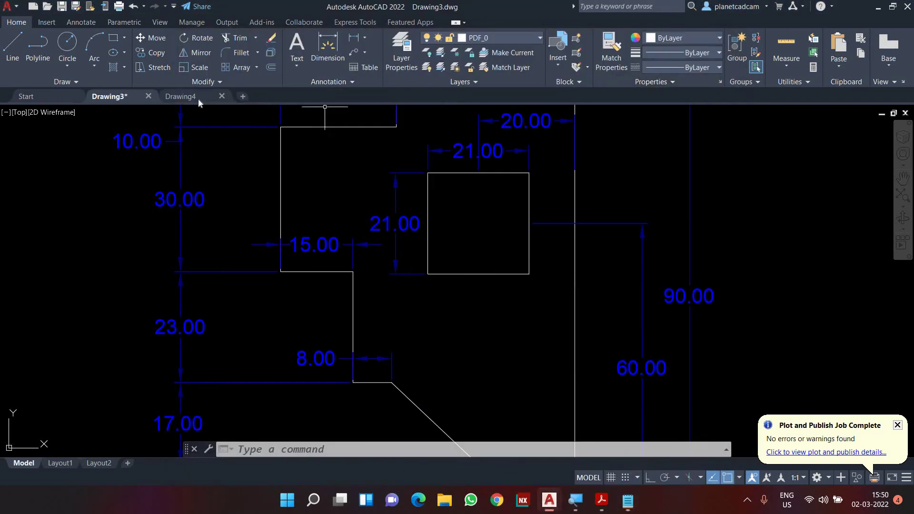
Paste the copied square with its dimensions into the empty Drawing4, near the middle of the view
click(195, 97)
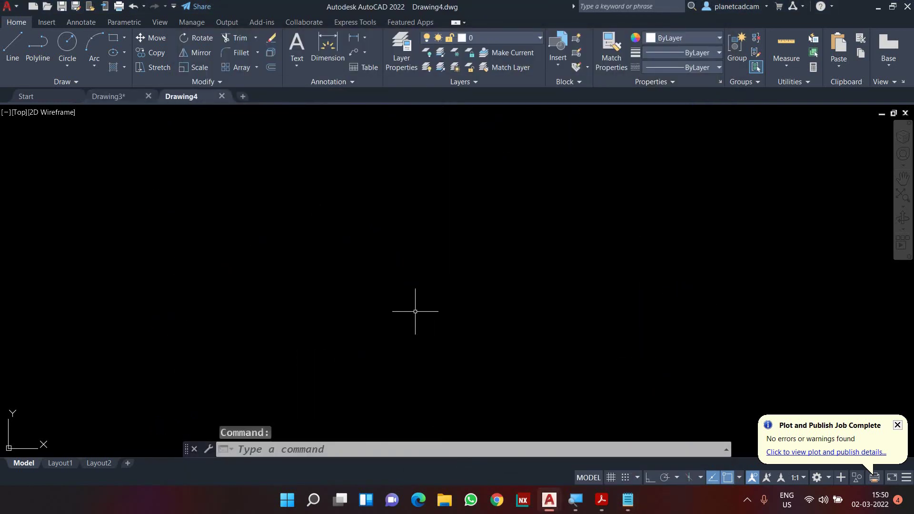
key(ctrl+v)
scroll(434, 308, up, 4)
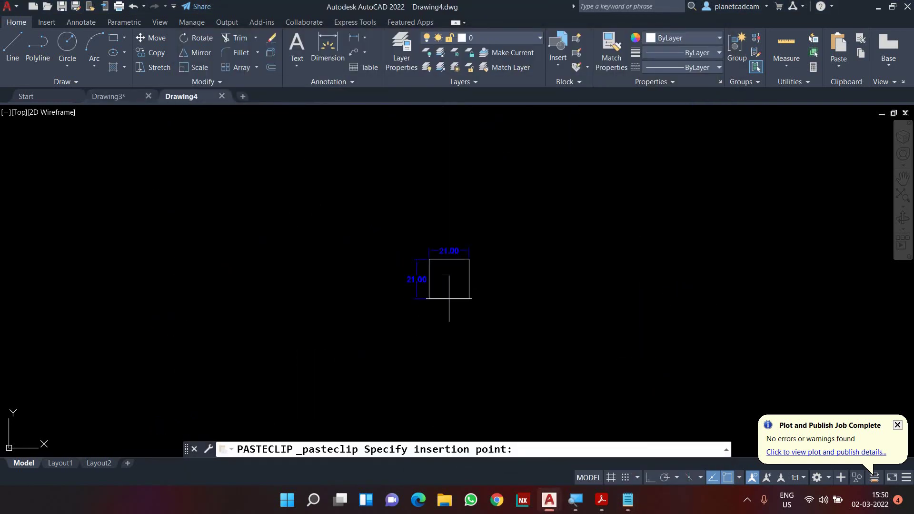
click(450, 308)
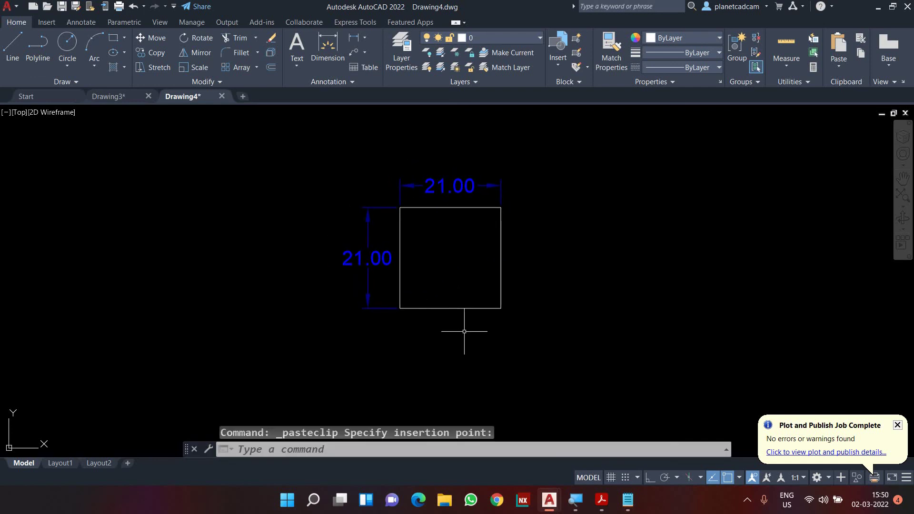
Compare the complete outline in Drawing3 with the pasted square in Drawing4
click(135, 98)
scroll(473, 299, down, 4)
scroll(473, 300, up, 2)
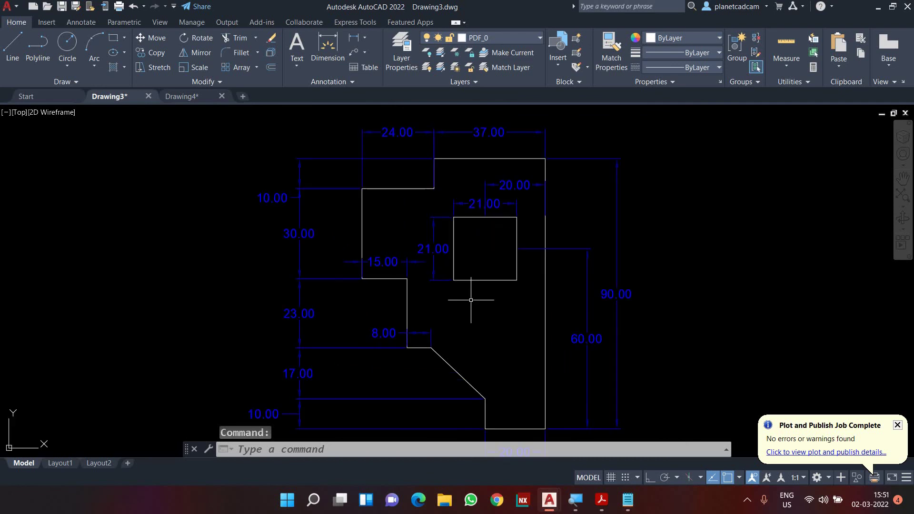
click(75, 6)
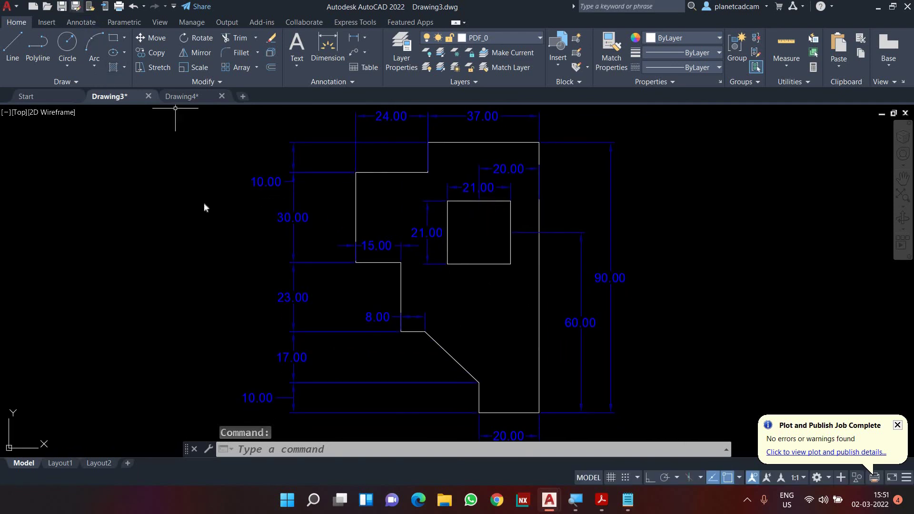
key(Escape)
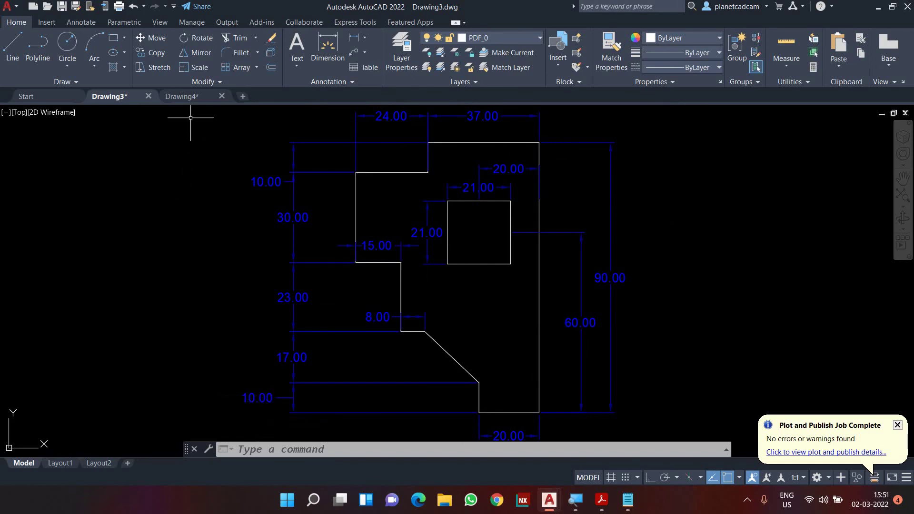
click(193, 97)
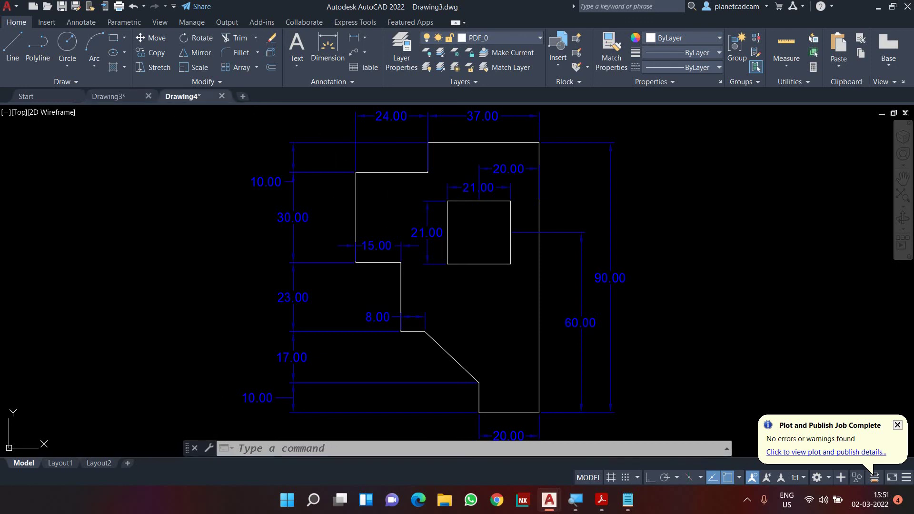
click(109, 96)
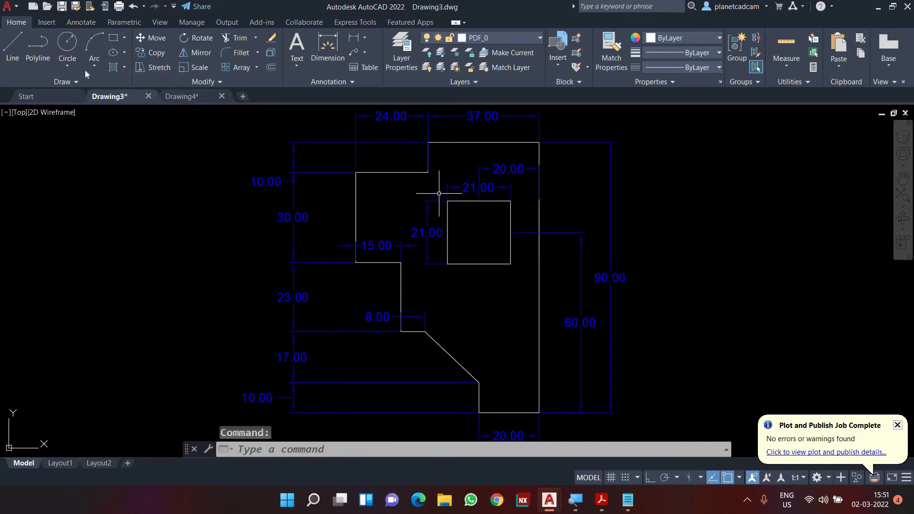
mouse_move(131, 97)
click(182, 97)
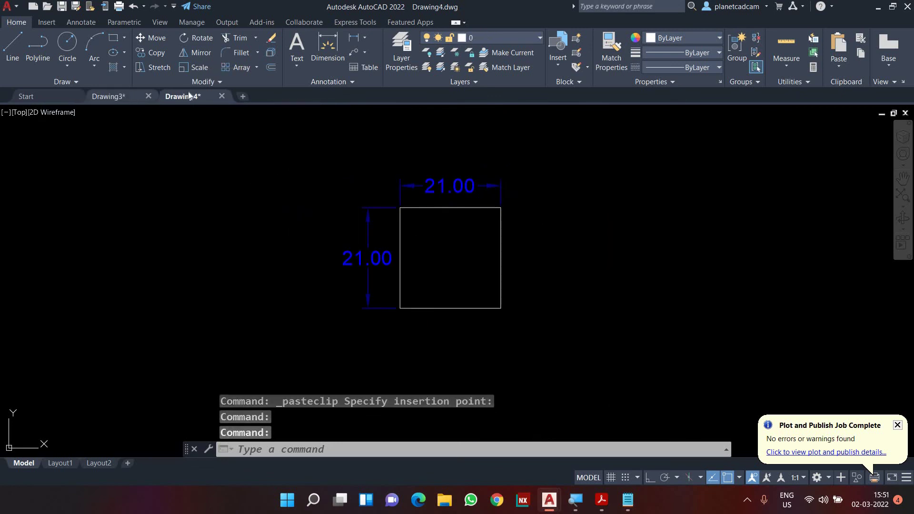
click(108, 97)
click(182, 95)
click(185, 97)
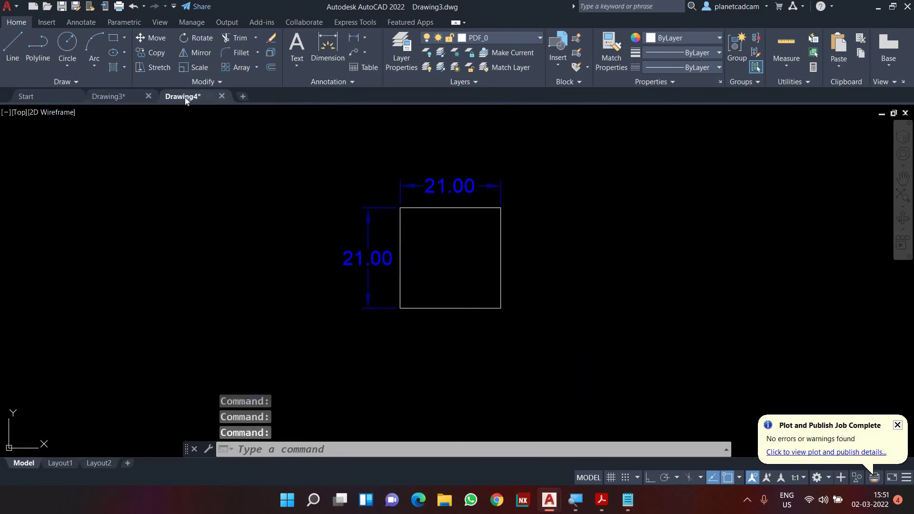